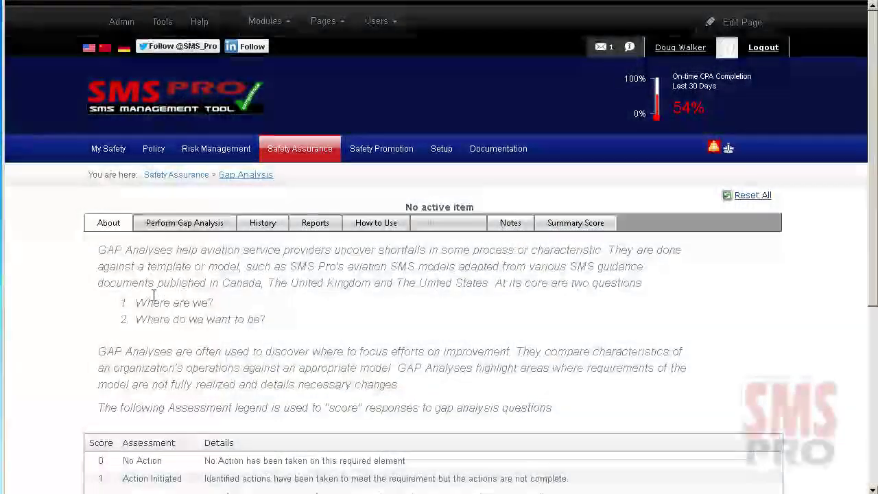
# Start a gap analysis and load the ICAO, Transport Canada and IS-BAO question sets
pyautogui.scroll(-5, 157, 304)
pyautogui.scroll(5, 157, 304)
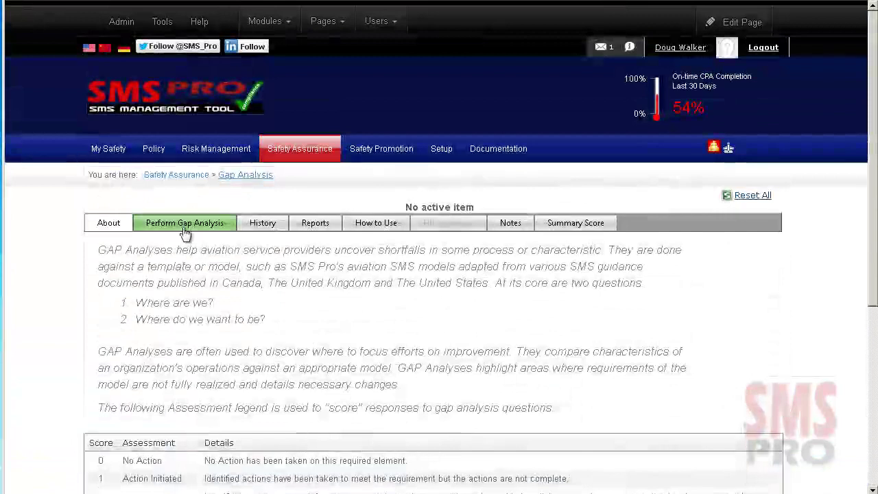
pyautogui.click(232, 226)
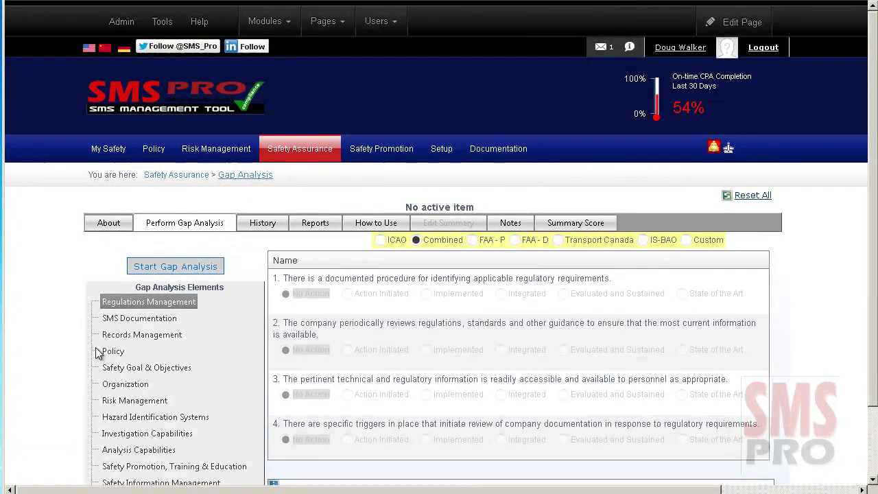
pyautogui.click(382, 241)
pyautogui.click(559, 240)
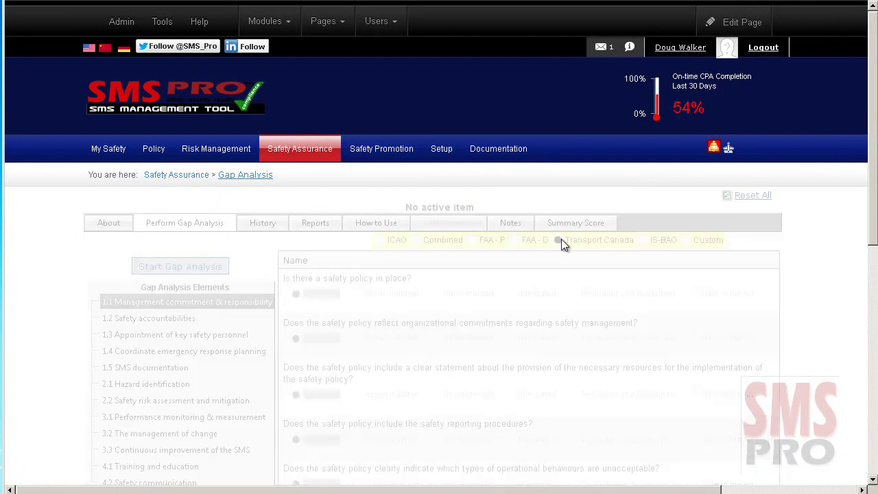
pyautogui.click(645, 240)
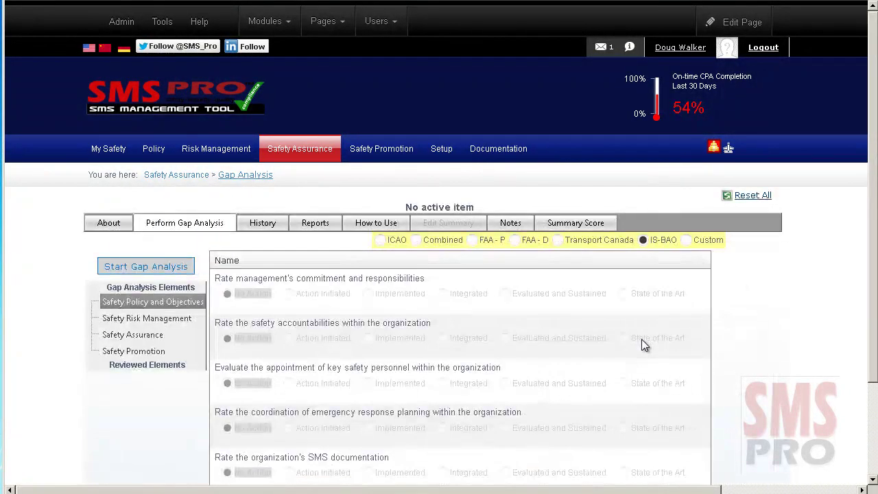
# Review the Transport Canada gap analysis history, Reports, How to Use guidance and Summary Score
pyautogui.click(259, 225)
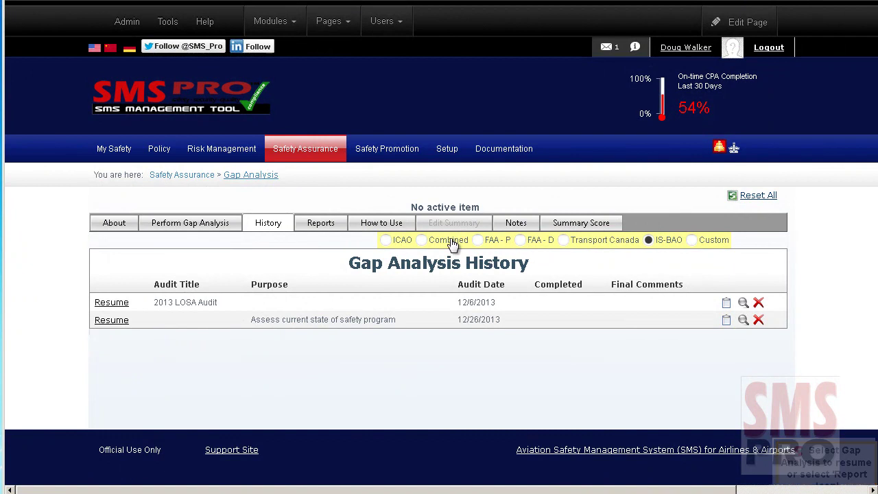
pyautogui.click(570, 243)
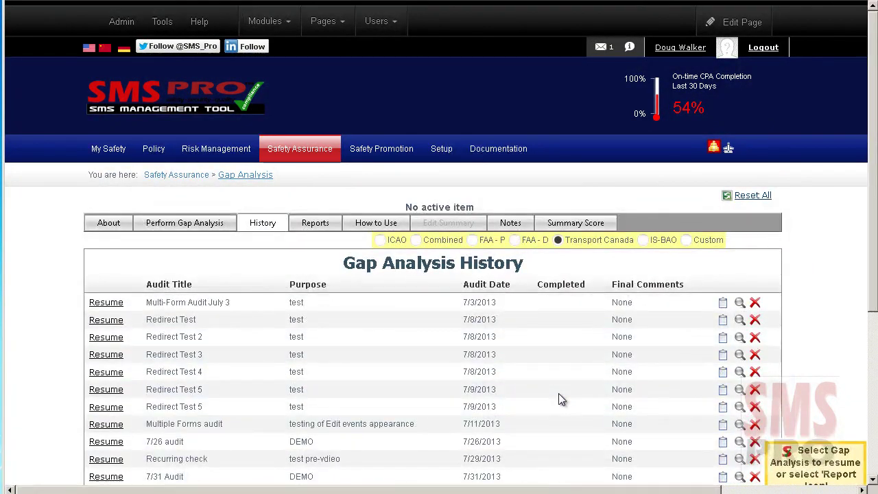
pyautogui.click(314, 225)
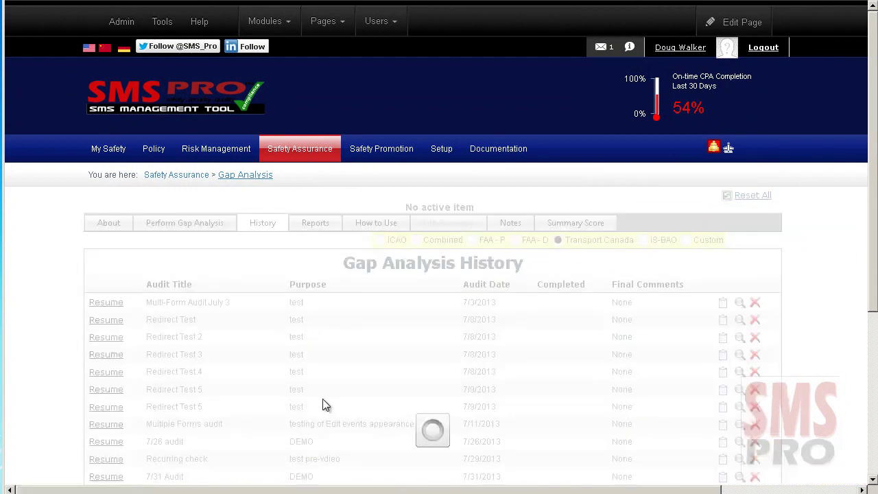
pyautogui.click(378, 231)
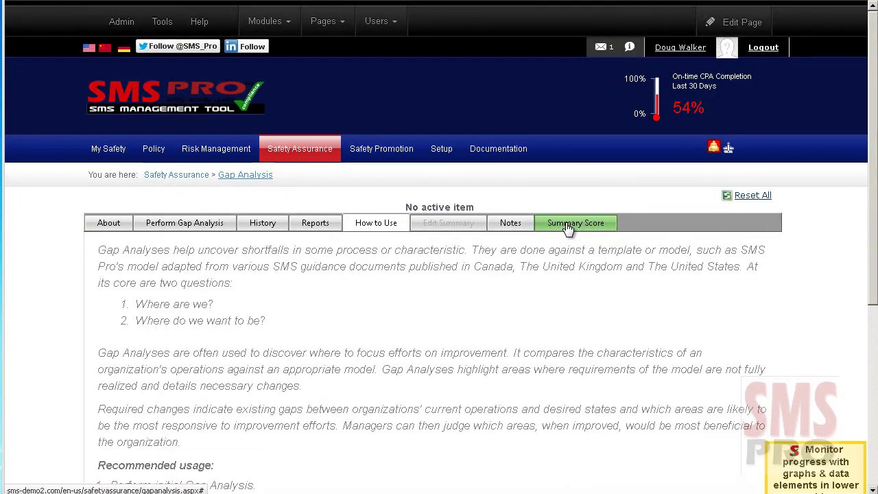
pyautogui.click(567, 228)
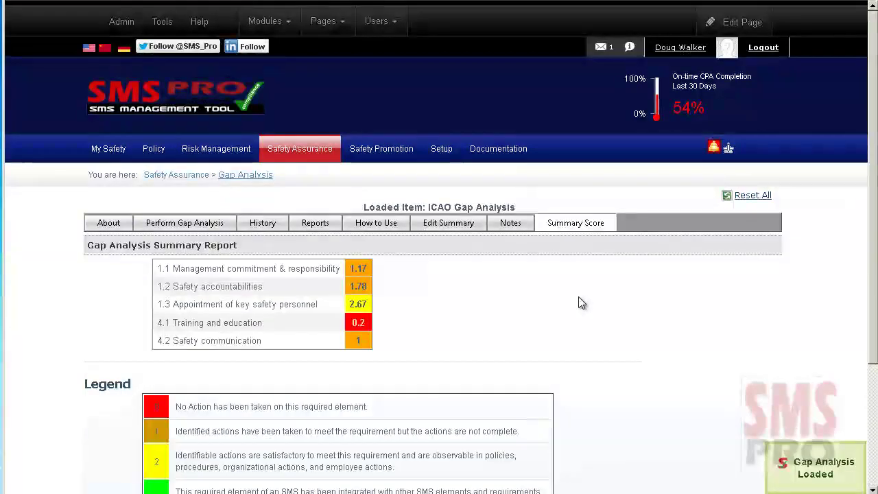
pyautogui.scroll(-2, 587, 329)
pyautogui.scroll(-2, 587, 333)
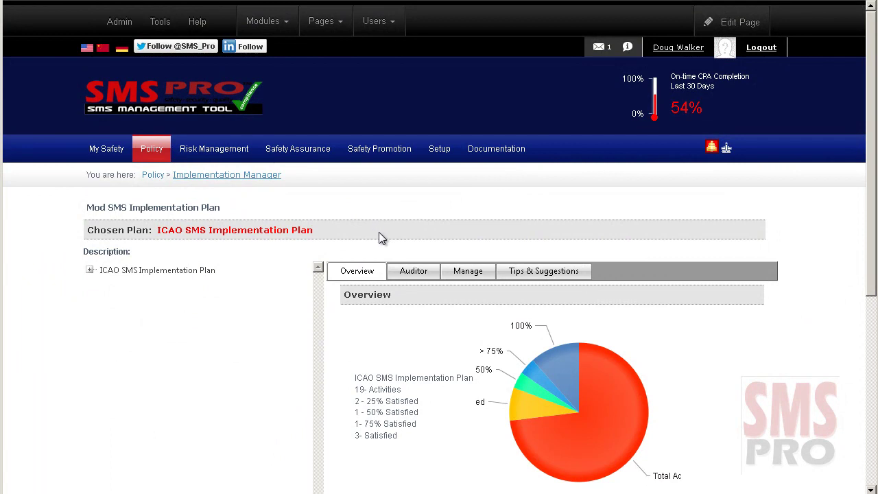
# Expand ICAO PHASE II and show the Auditor notes for 'Deliver training relevent to reactive risk management processes'
pyautogui.scroll(-3, 378, 237)
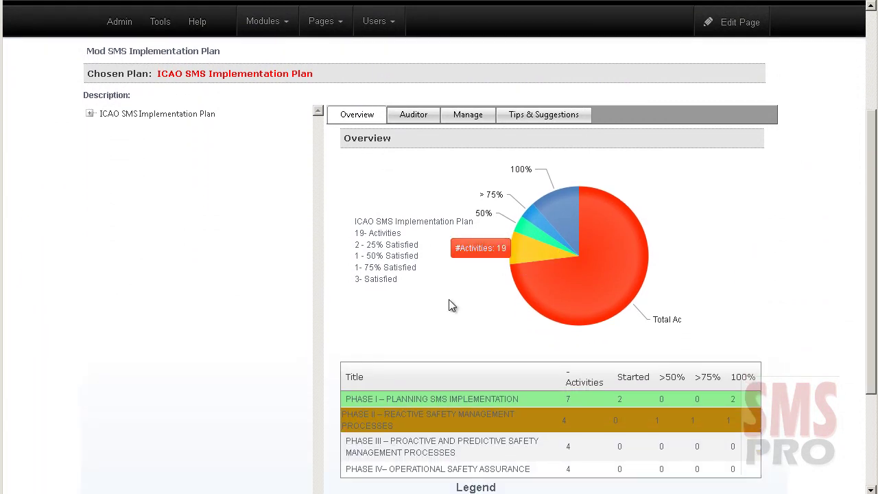
pyautogui.scroll(-2, 502, 307)
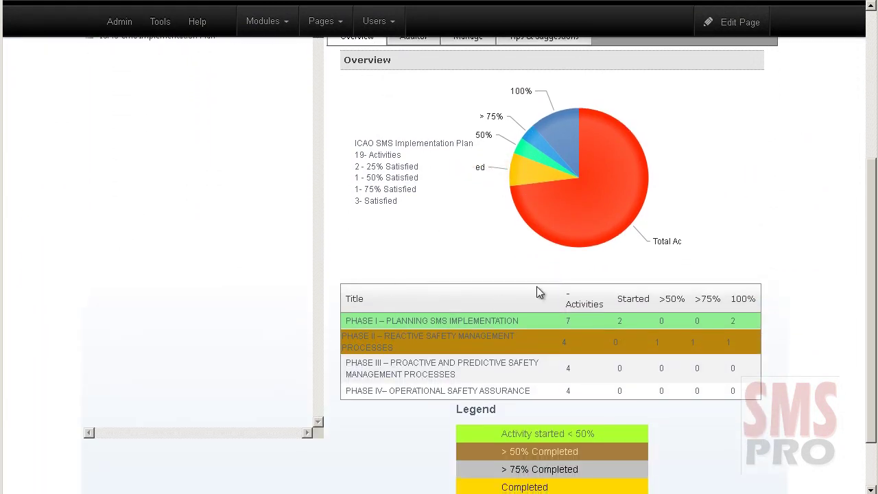
pyautogui.scroll(5, 391, 353)
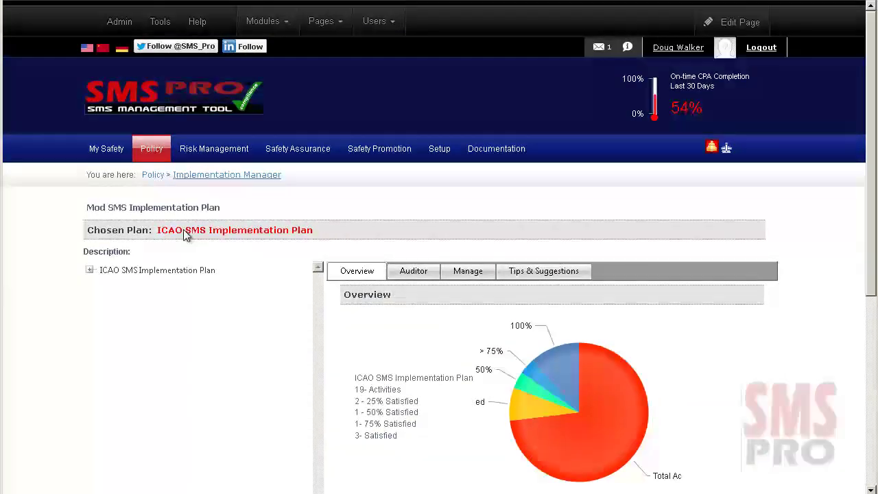
pyautogui.click(90, 269)
pyautogui.click(104, 302)
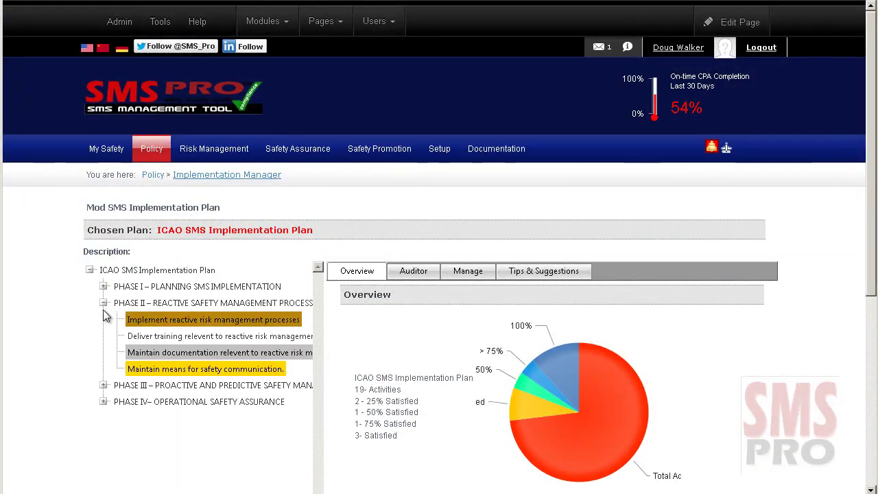
pyautogui.click(133, 335)
pyautogui.scroll(-4, 377, 371)
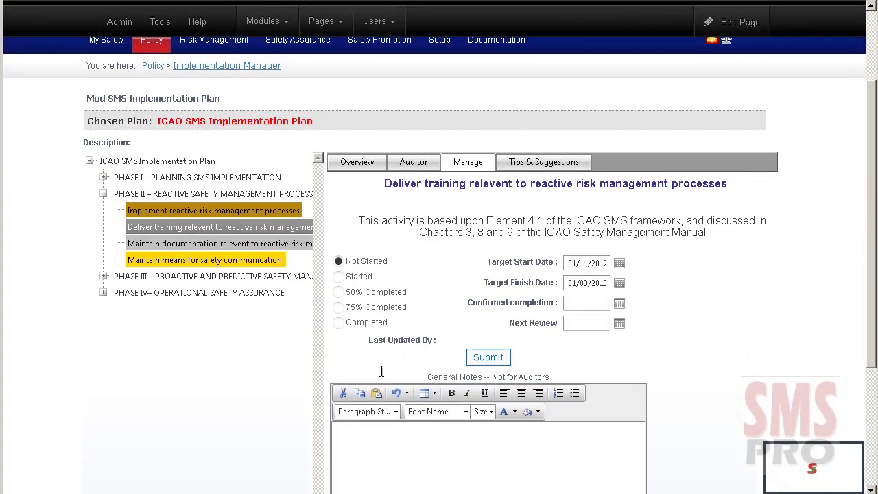
pyautogui.scroll(-2, 358, 283)
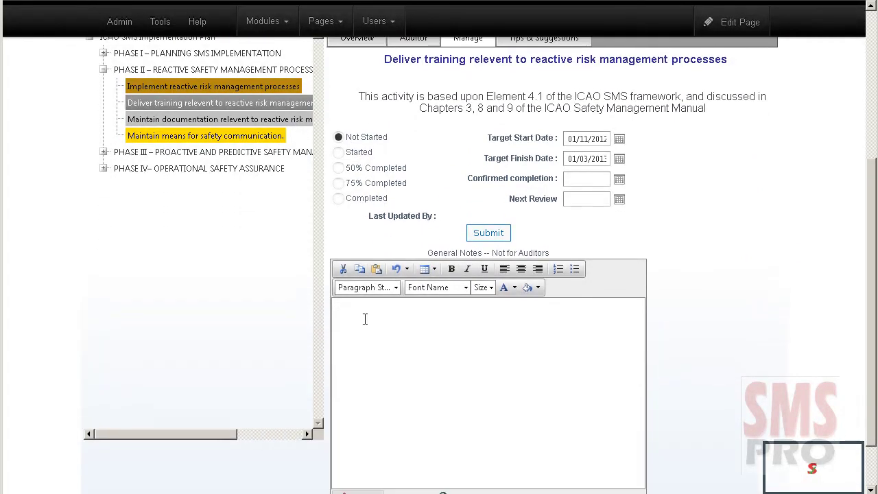
pyautogui.scroll(2, 406, 339)
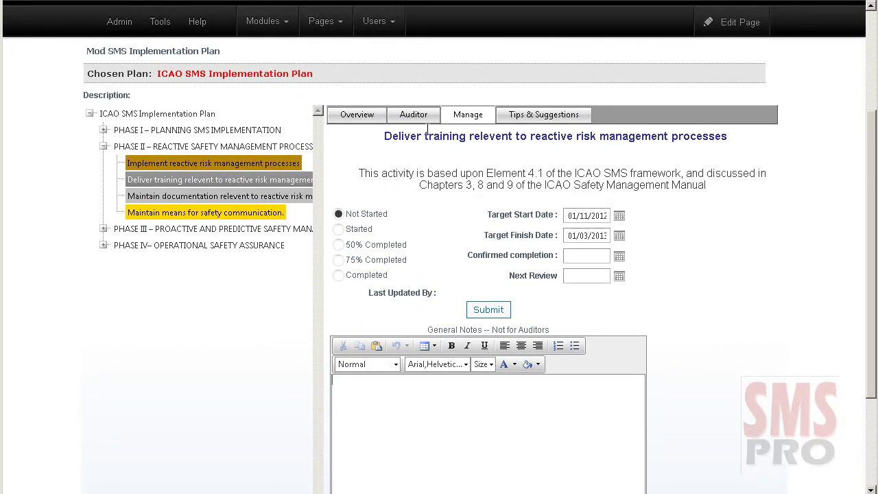
pyautogui.click(408, 117)
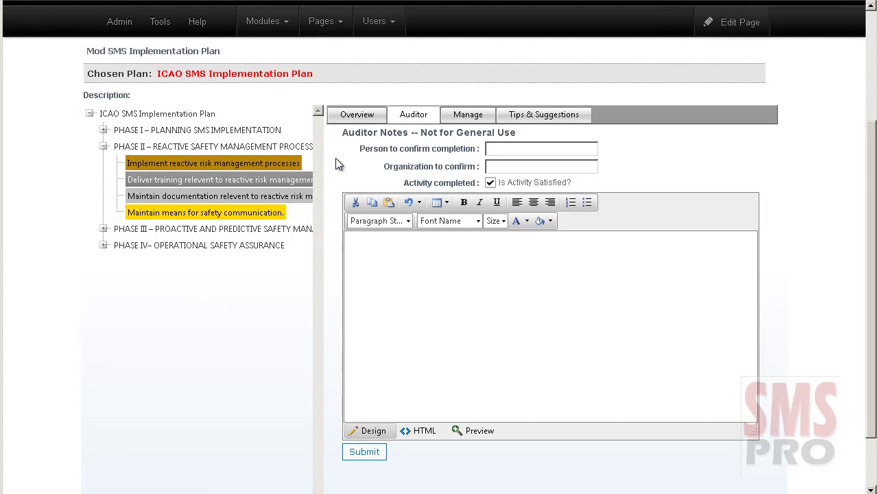
# Start an auditor note, then open the CEO Commitment to Safety policy in editing mode
pyautogui.click(404, 252)
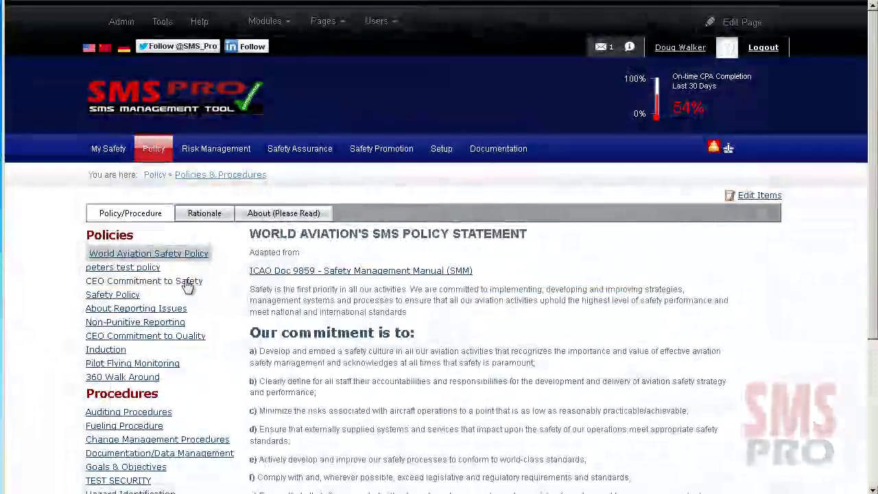
pyautogui.click(187, 282)
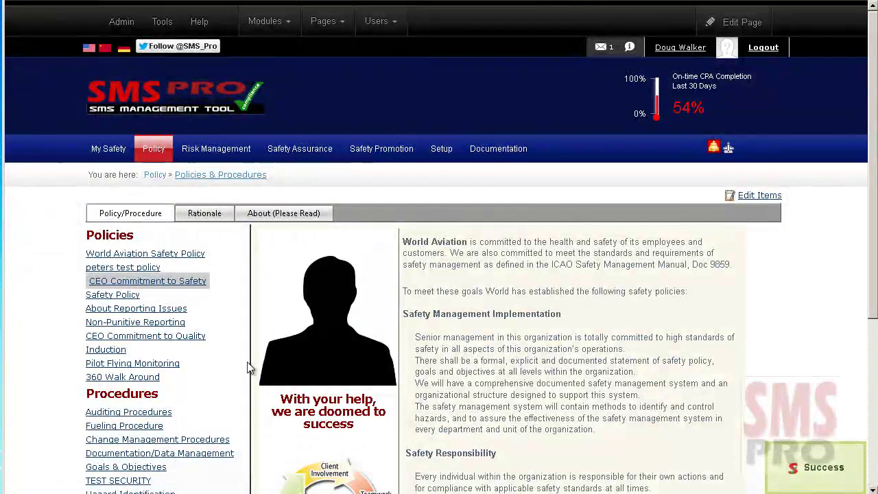
pyautogui.click(759, 196)
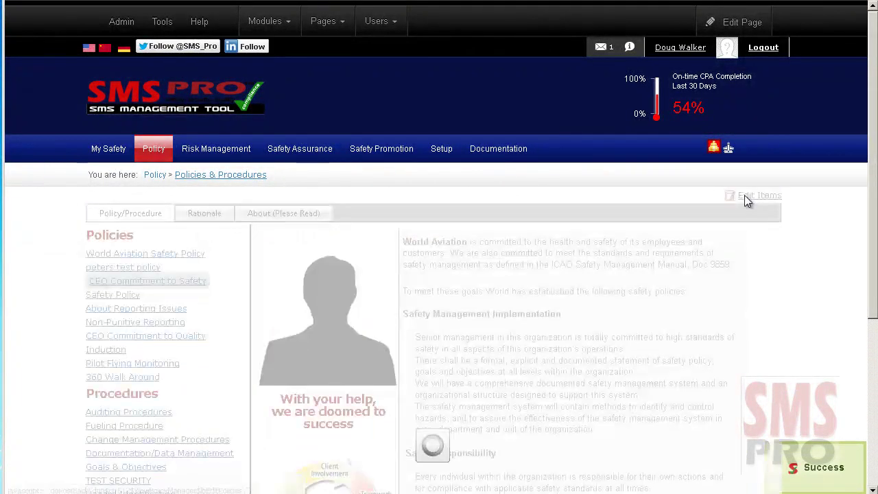
pyautogui.scroll(-5, 172, 321)
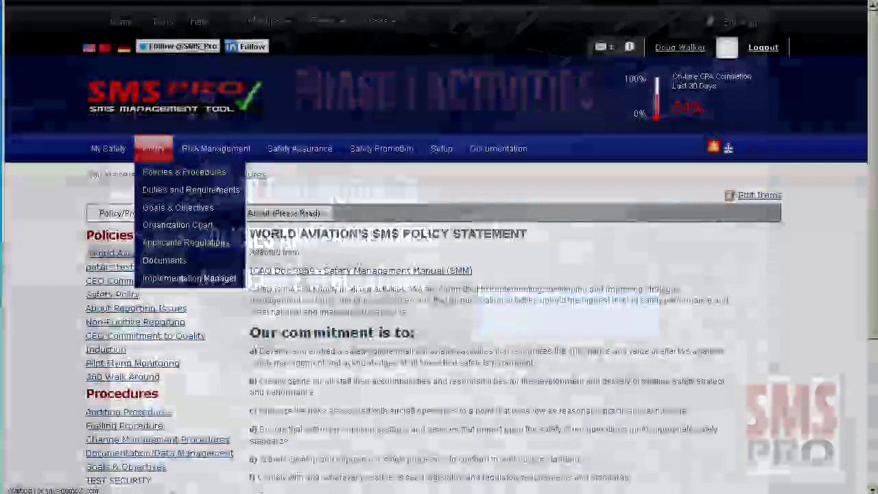
# View Applicable Regulations and Kenya Civil Aviation Authority regulations page 2, then the Message Board
pyautogui.click(156, 243)
pyautogui.click(231, 224)
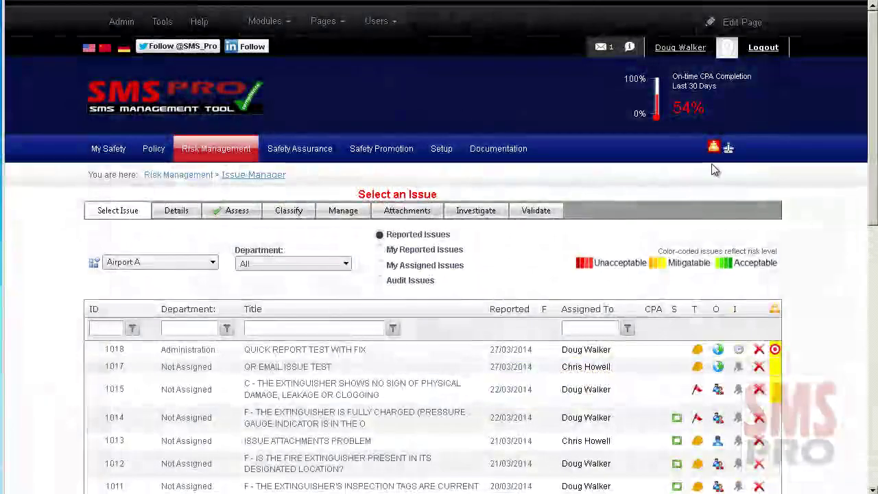
pyautogui.click(714, 148)
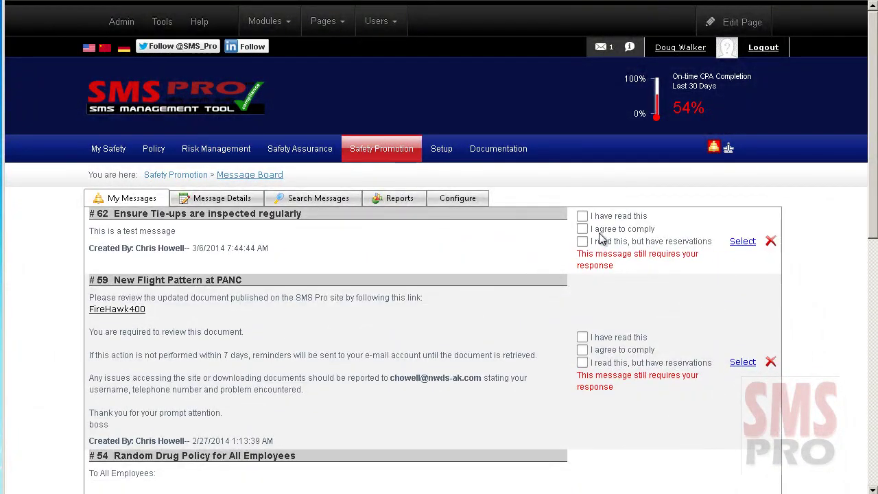
# Mark message #62 read, agree to #59, then report readers of 'Random Drug Policy for All Employees'
pyautogui.click(582, 217)
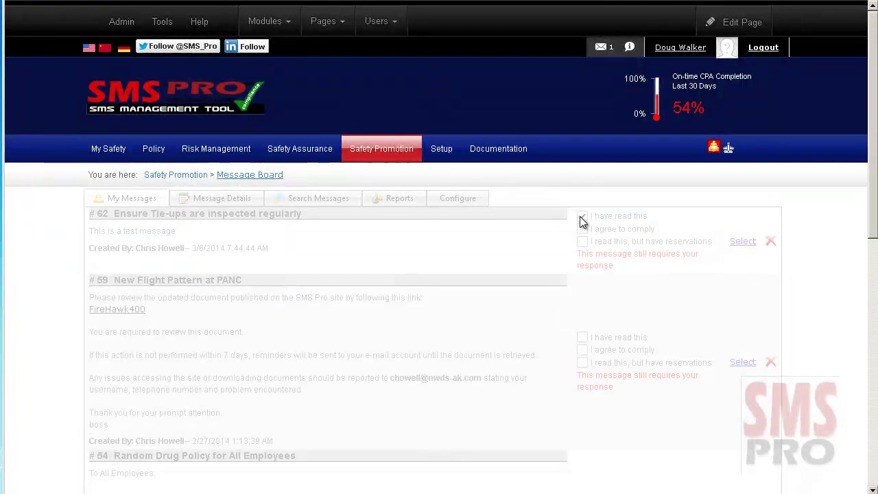
pyautogui.click(582, 283)
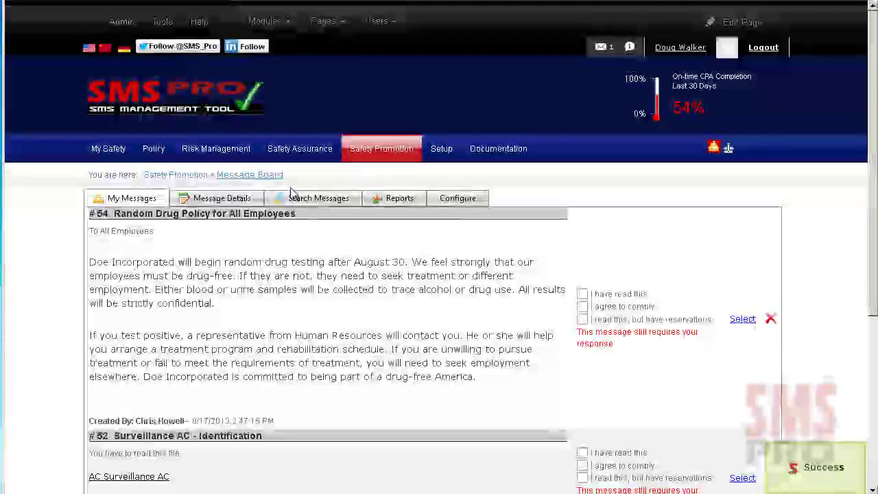
pyautogui.click(396, 200)
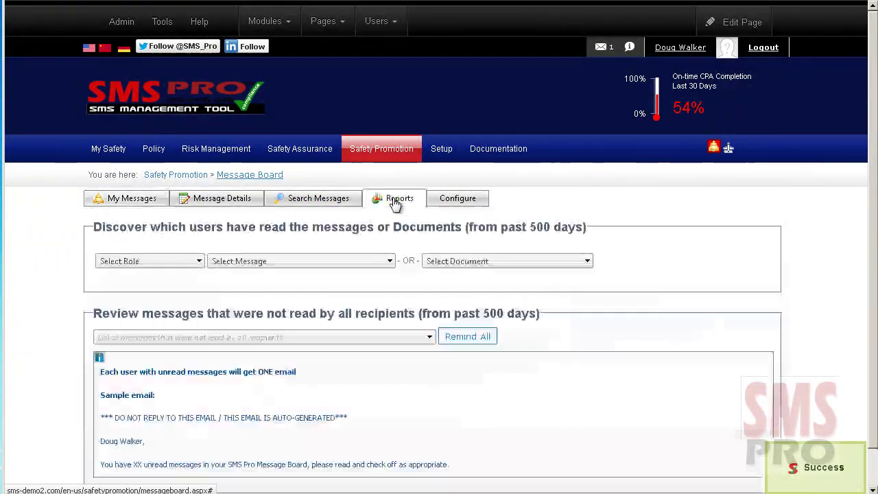
pyautogui.click(364, 261)
pyautogui.click(365, 289)
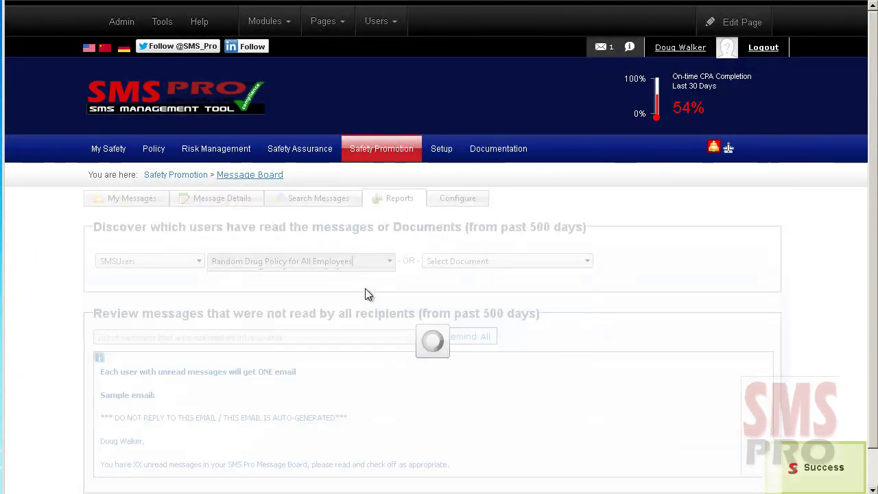
pyautogui.scroll(-2, 105, 199)
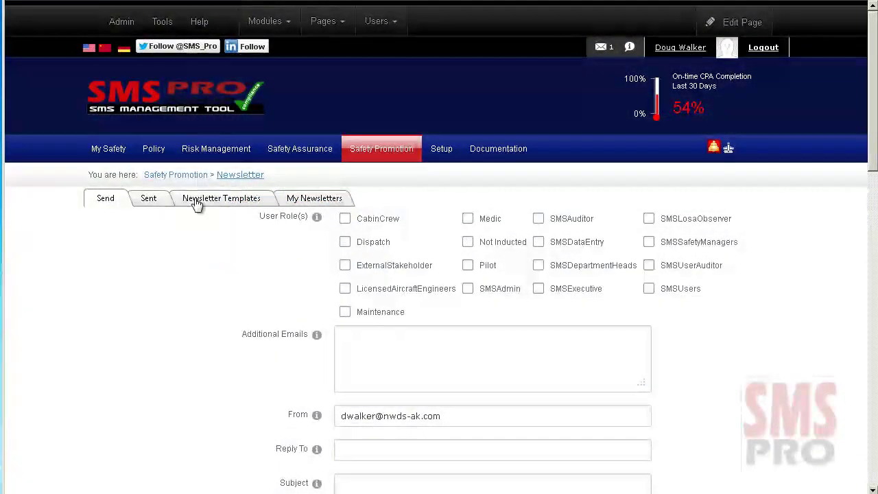
# Browse newsletter templates and past newsletters, reading the 'Senate Bill Filed to Extend FAA's Fatigue Rule' article
pyautogui.click(211, 198)
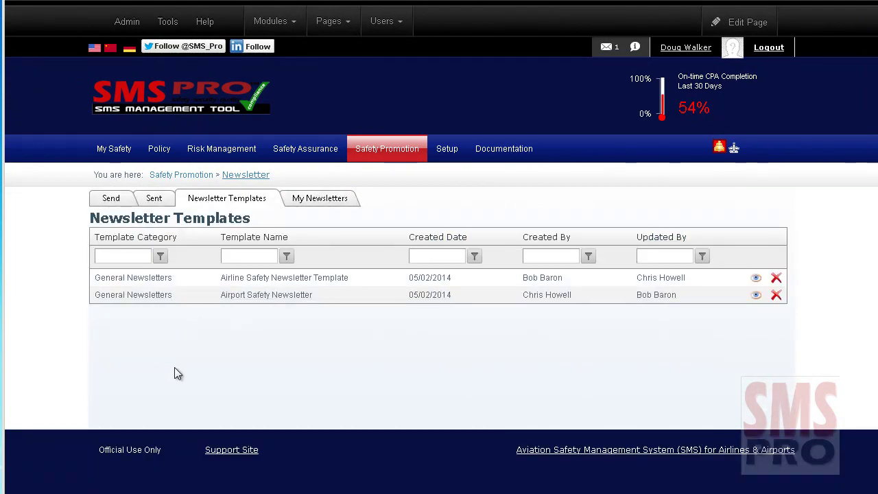
pyautogui.click(318, 201)
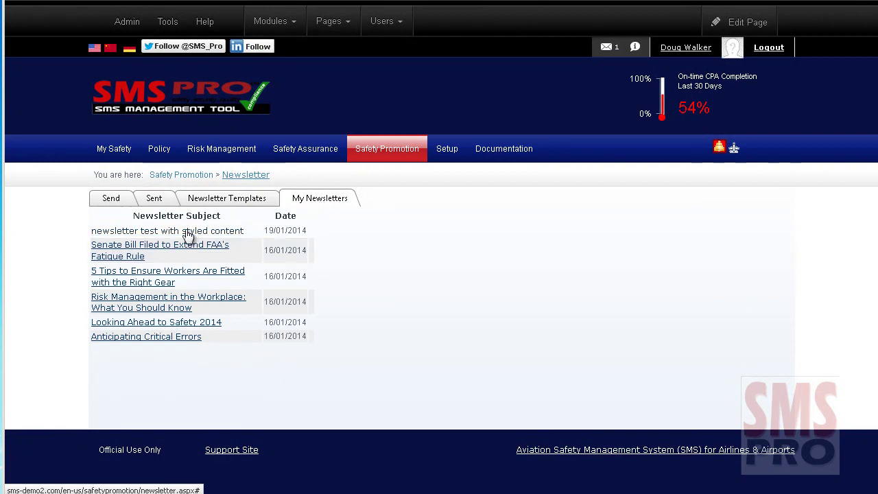
pyautogui.click(191, 254)
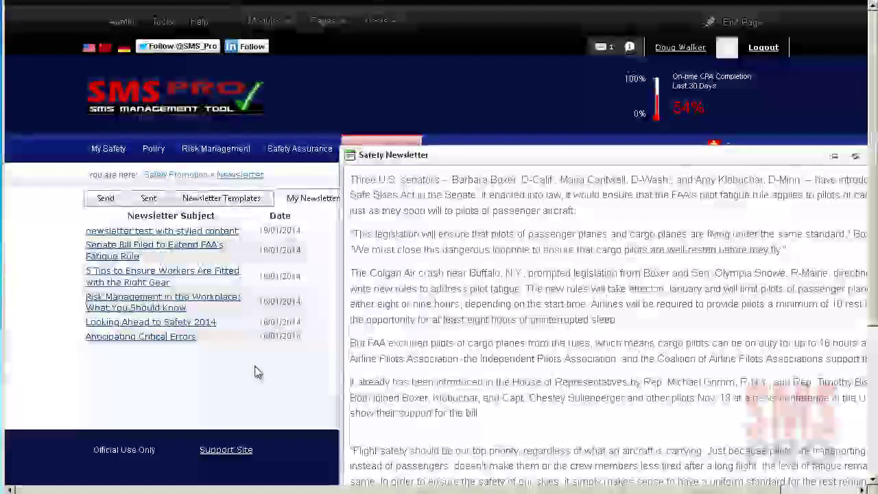
pyautogui.scroll(-3, 422, 334)
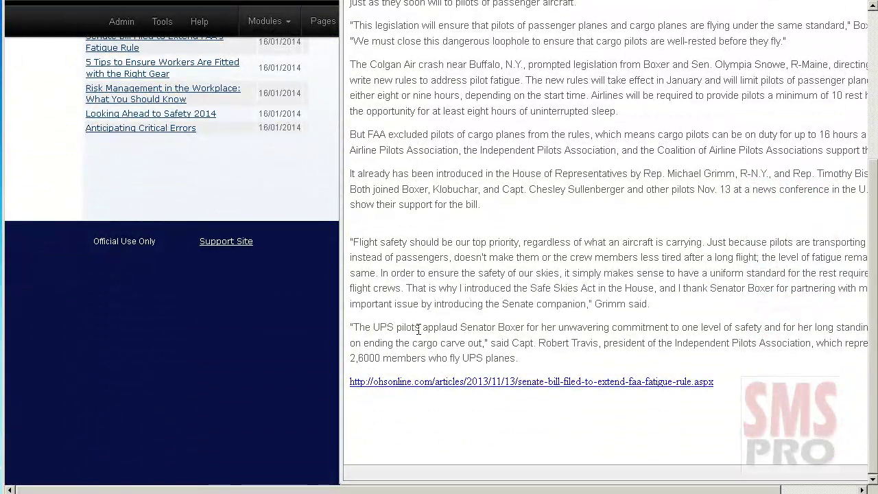
pyautogui.scroll(3, 738, 269)
pyautogui.moveTo(659, 160); pyautogui.dragTo(812, 165)
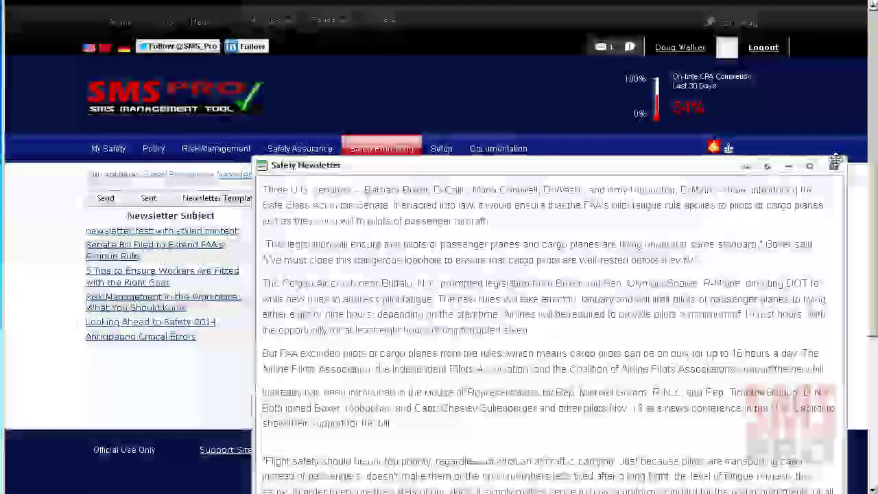
pyautogui.click(835, 163)
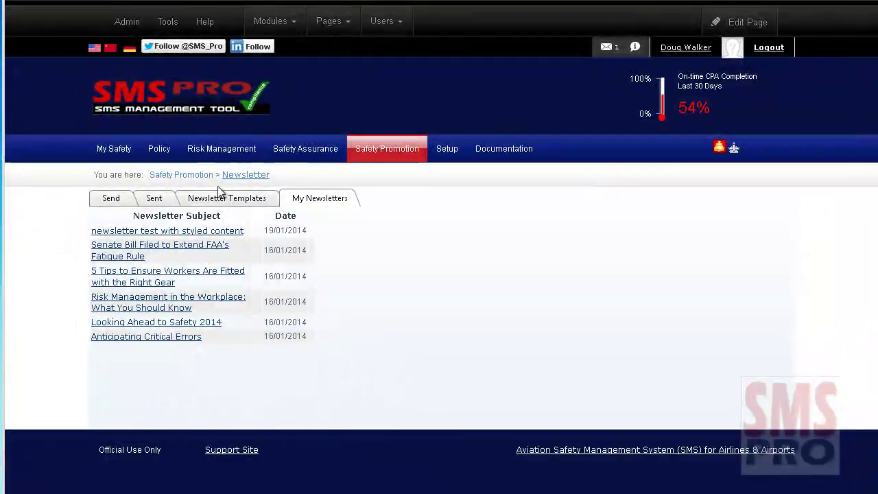
pyautogui.click(105, 198)
pyautogui.scroll(-4, 298, 272)
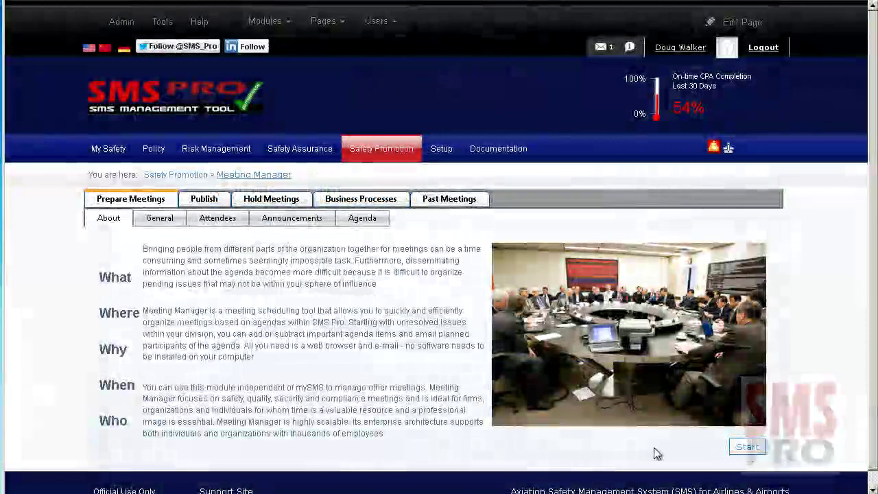
# Load the Attachments Meeting and review its attendees and pre-meeting announcements
pyautogui.click(748, 448)
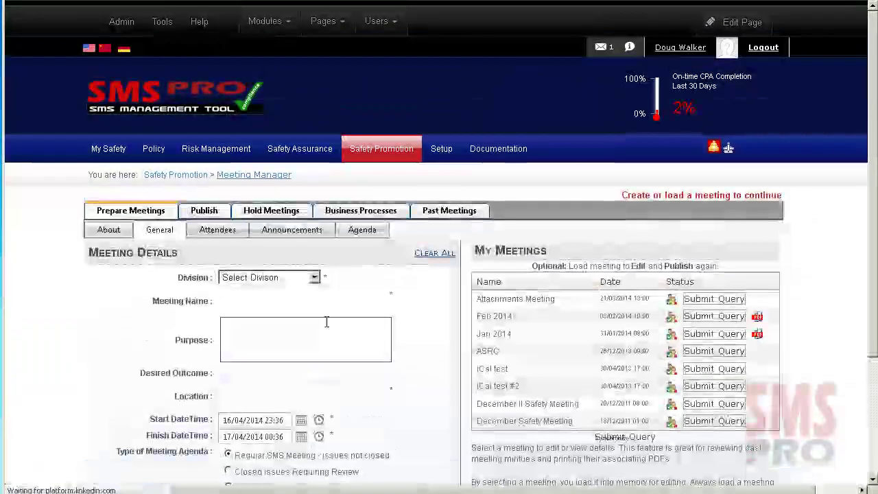
pyautogui.click(499, 302)
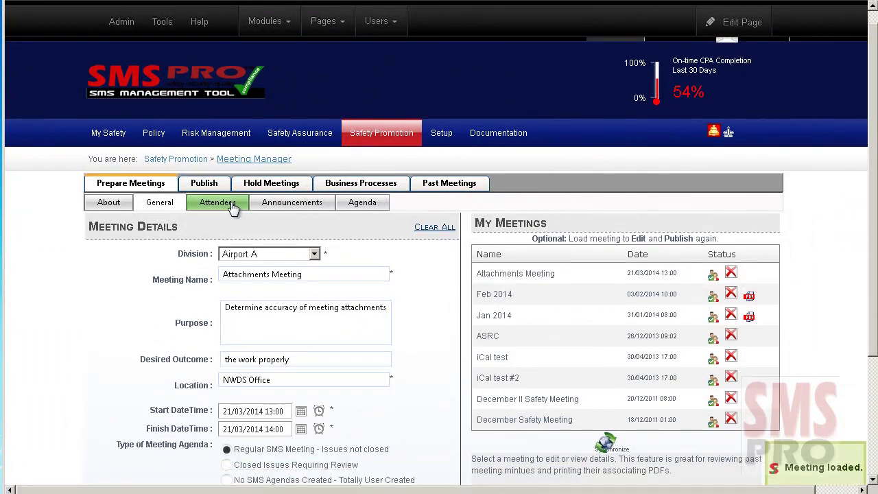
pyautogui.click(226, 205)
pyautogui.scroll(-2, 234, 371)
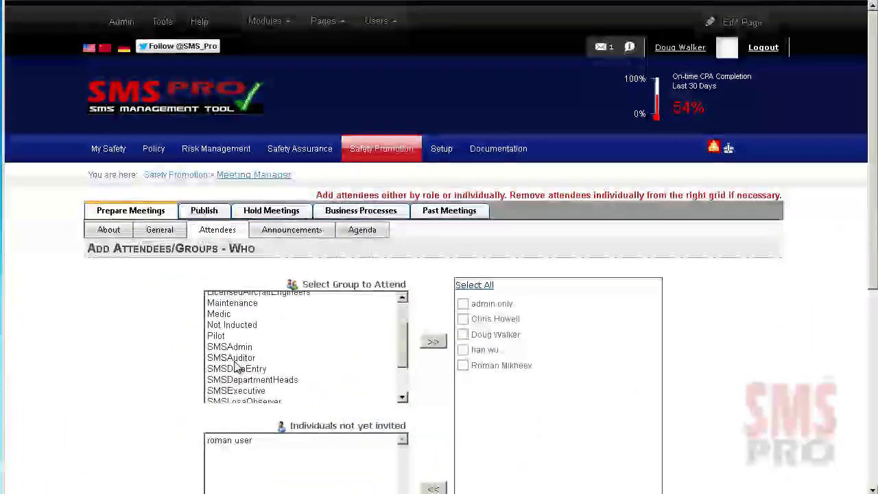
pyautogui.scroll(-2, 173, 336)
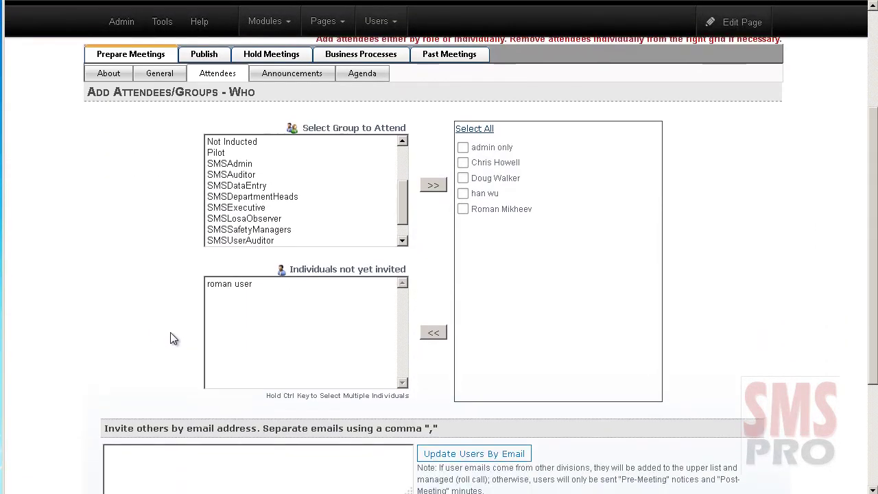
pyautogui.click(285, 76)
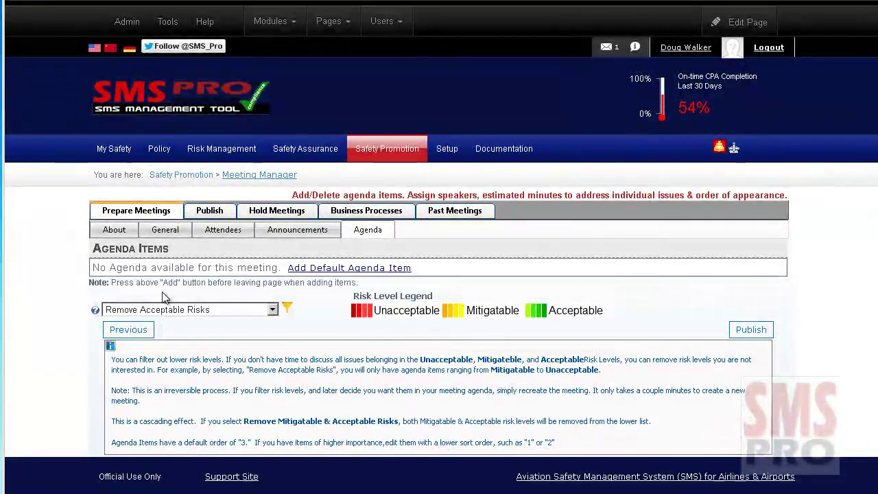
# Select the Attachments Meeting under Hold Meetings and start it
pyautogui.click(269, 211)
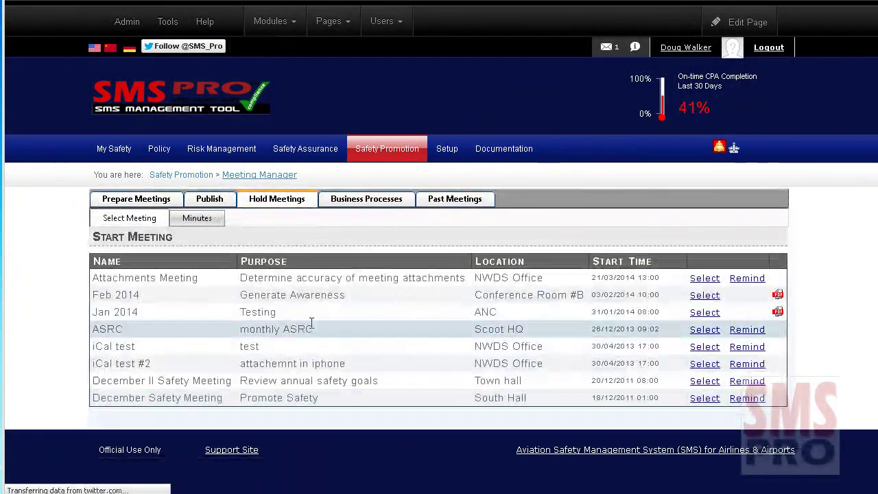
pyautogui.click(701, 279)
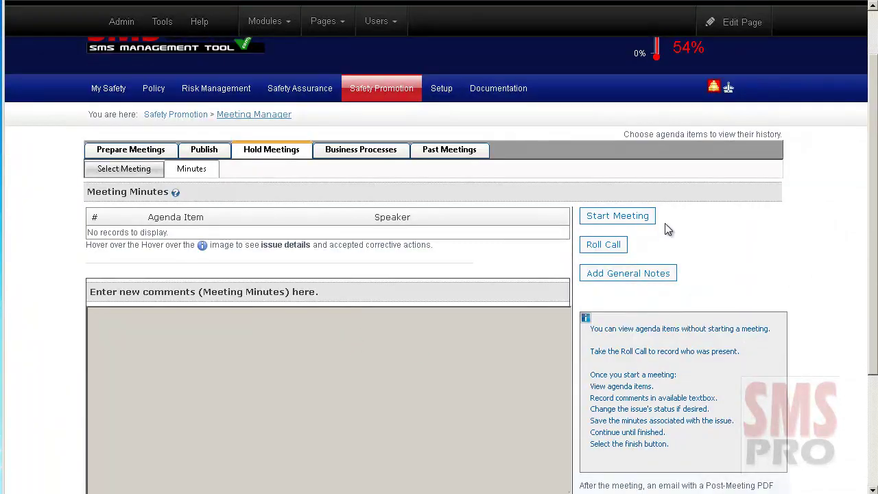
pyautogui.click(654, 218)
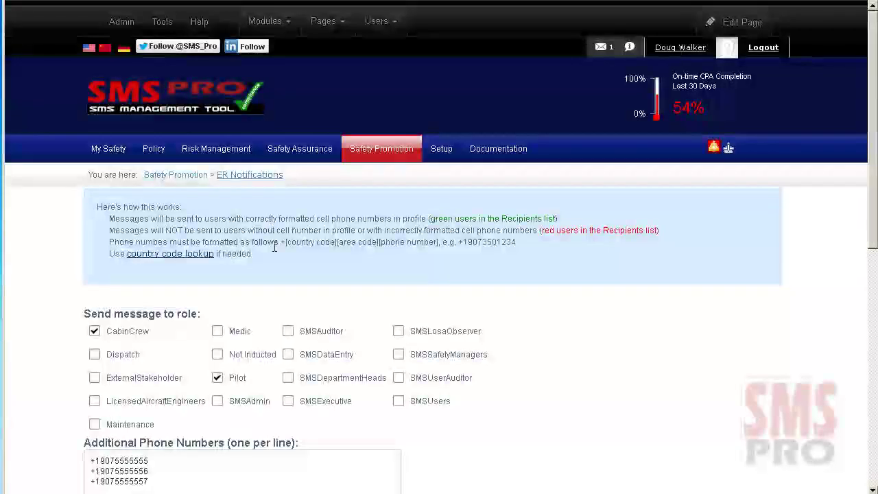
# Change the emergency notification message type to SMS + Email, then to Call + Email
pyautogui.scroll(-7, 269, 260)
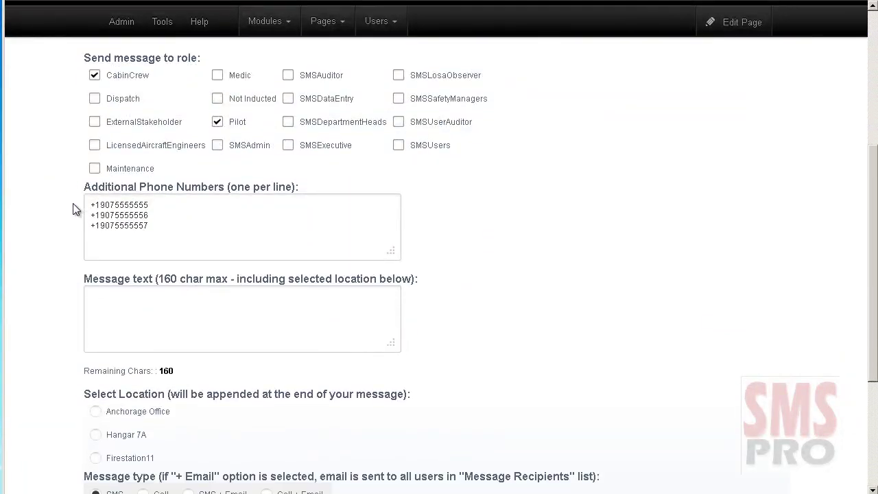
pyautogui.scroll(-1, 74, 203)
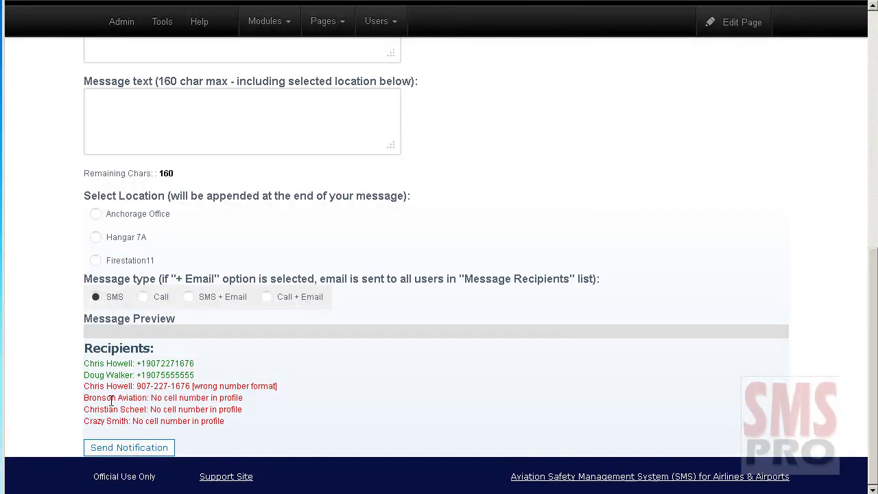
pyautogui.scroll(3, 111, 401)
pyautogui.scroll(1, 110, 401)
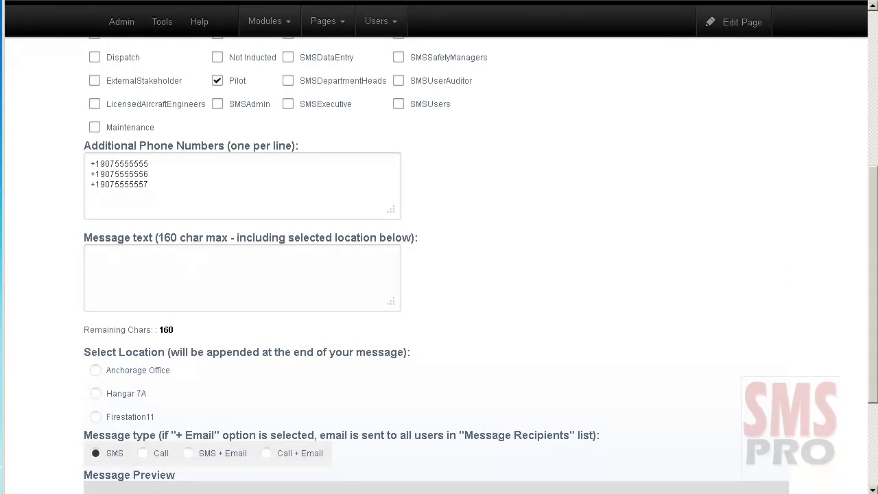
pyautogui.scroll(-3, 72, 352)
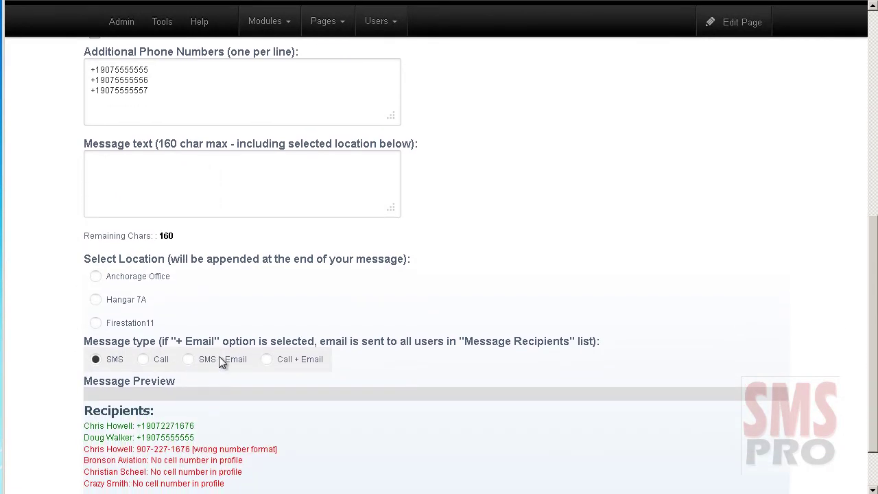
pyautogui.click(189, 364)
pyautogui.click(268, 361)
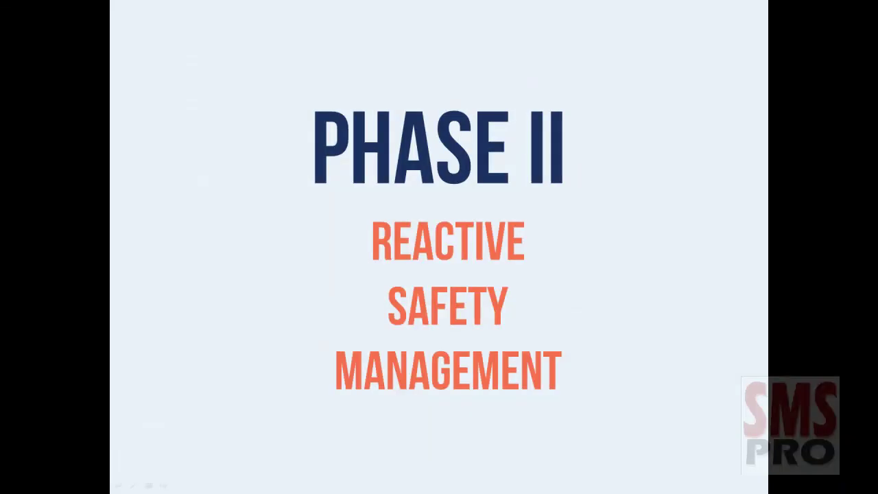
# Step through the reactive safety management and deficiencies slides to the Phase II Activities slide
pyautogui.press('Right')
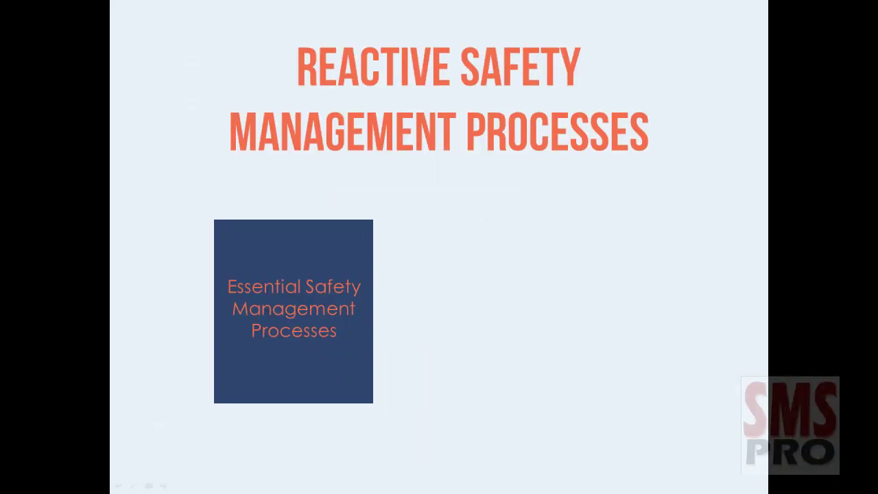
pyautogui.press('Right')
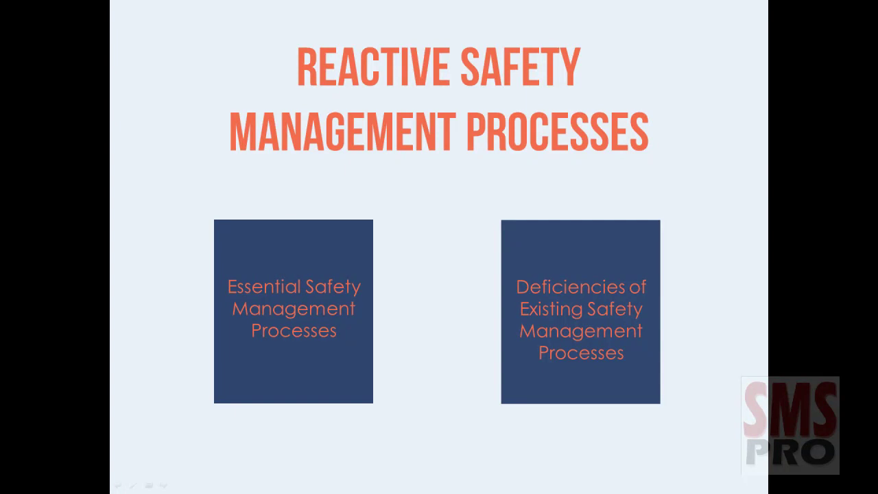
pyautogui.press('Right')
pyautogui.press('Right')
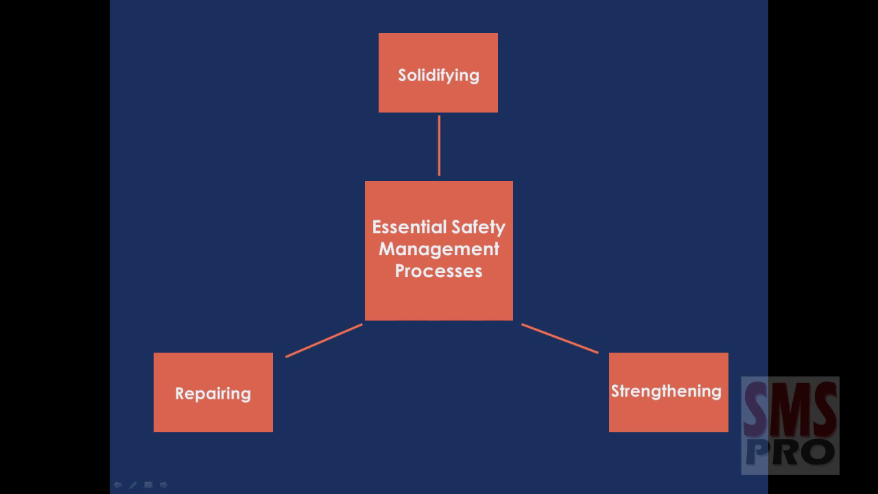
pyautogui.press('Right')
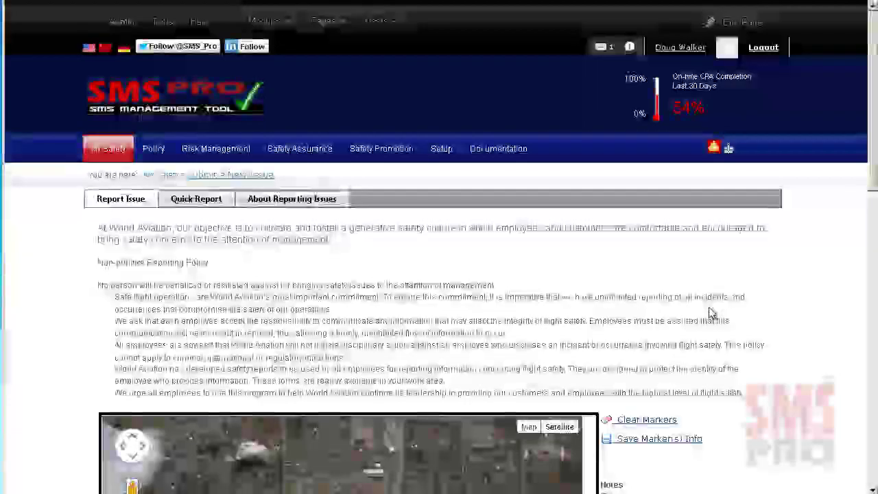
# Advance the issue report, set the occurrence date to the 18th, and add the supervisor as involved
pyautogui.scroll(-5, 713, 308)
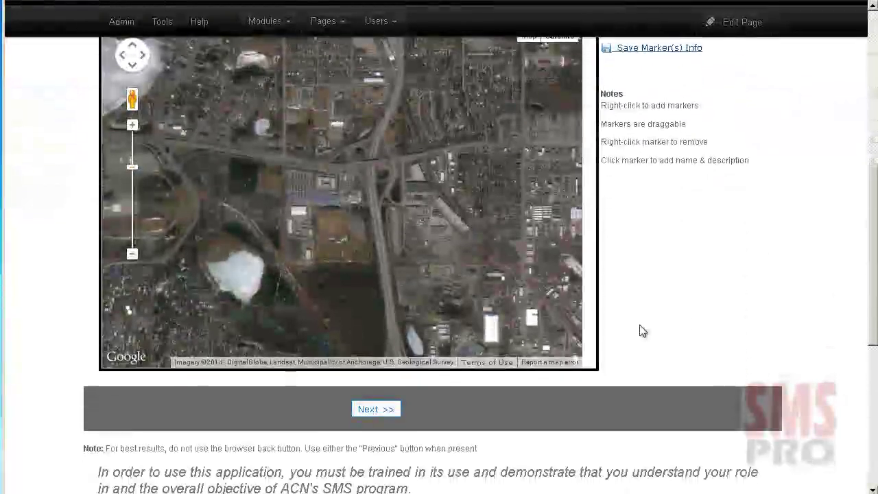
pyautogui.click(374, 412)
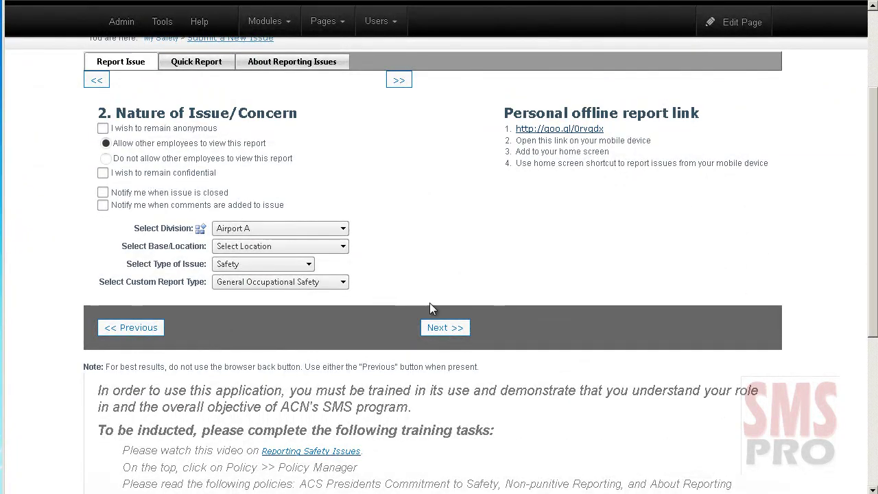
pyautogui.click(450, 336)
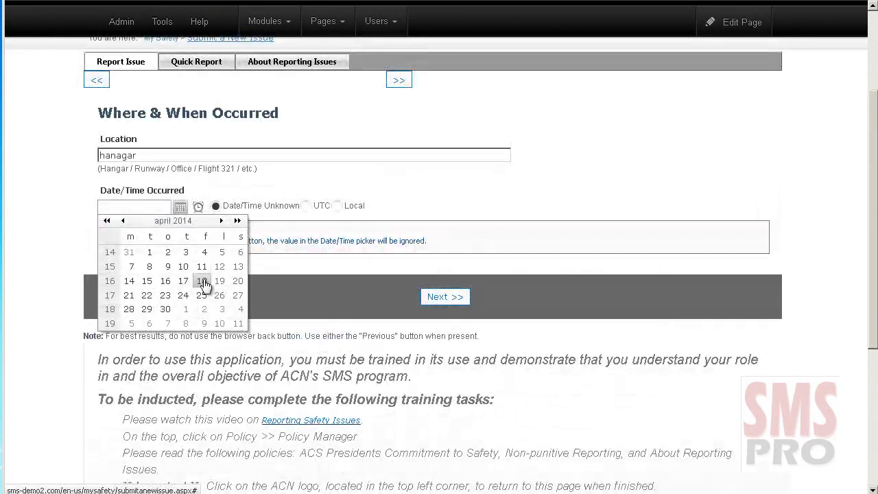
pyautogui.click(202, 281)
pyautogui.click(447, 298)
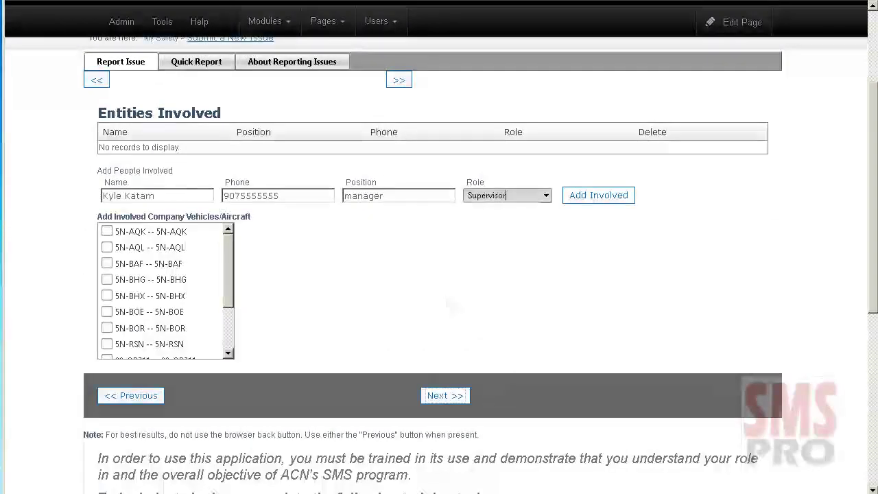
pyautogui.click(594, 197)
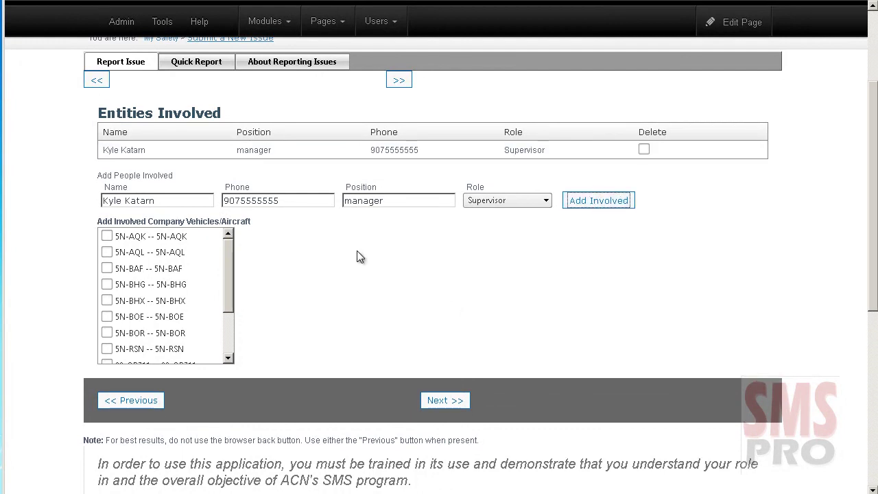
# Attach the expiredtags.jpg photo, then open the tree down on perimeter fence issue
pyautogui.click(437, 401)
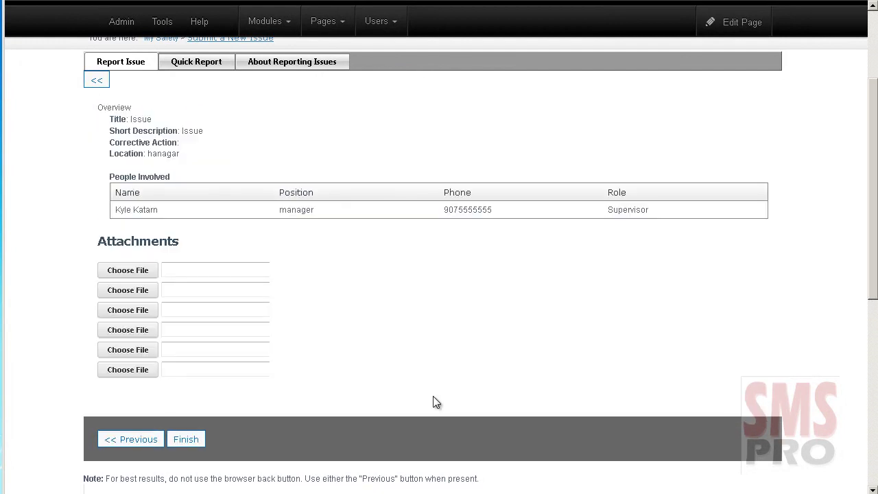
pyautogui.click(152, 272)
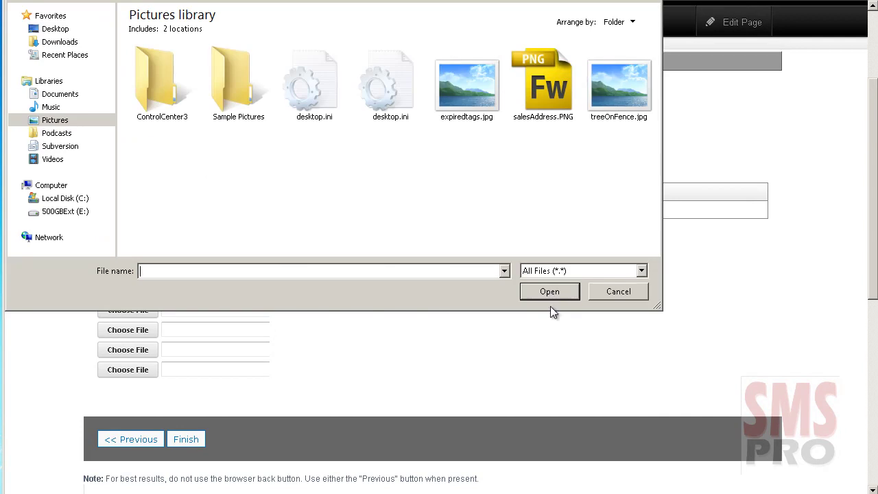
pyautogui.doubleClick(484, 99)
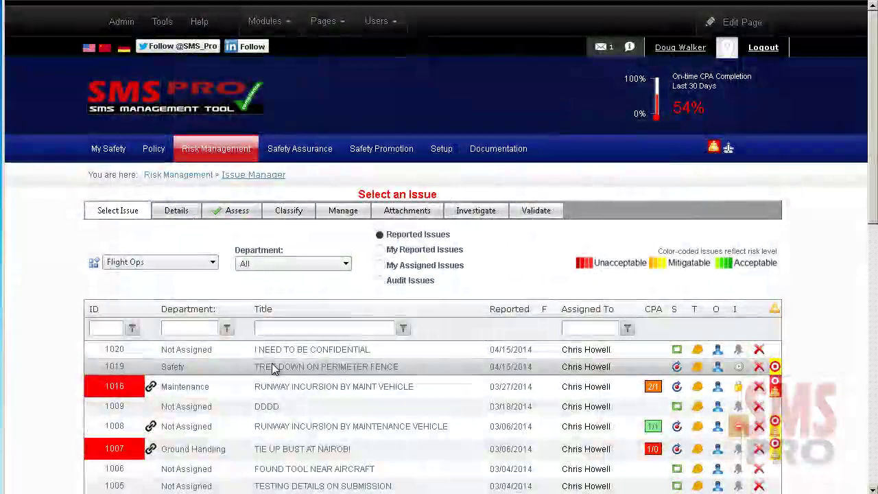
pyautogui.click(272, 363)
# Classify the tree-down issue under Damage > Ground Equipment > Moving
pyautogui.scroll(-10, 167, 333)
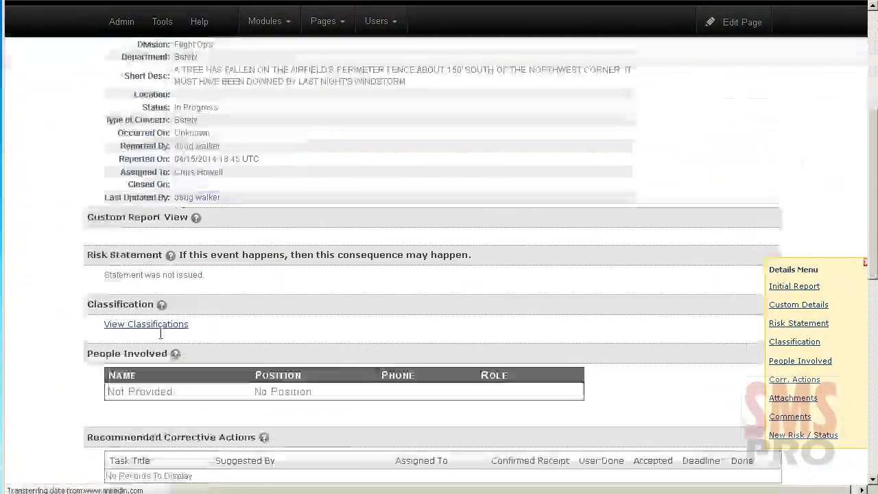
pyautogui.scroll(-2, 164, 337)
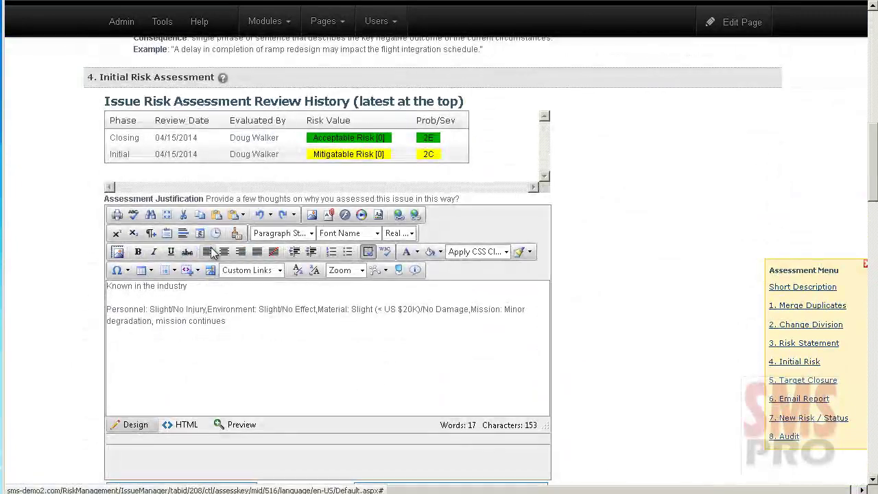
pyautogui.click(298, 237)
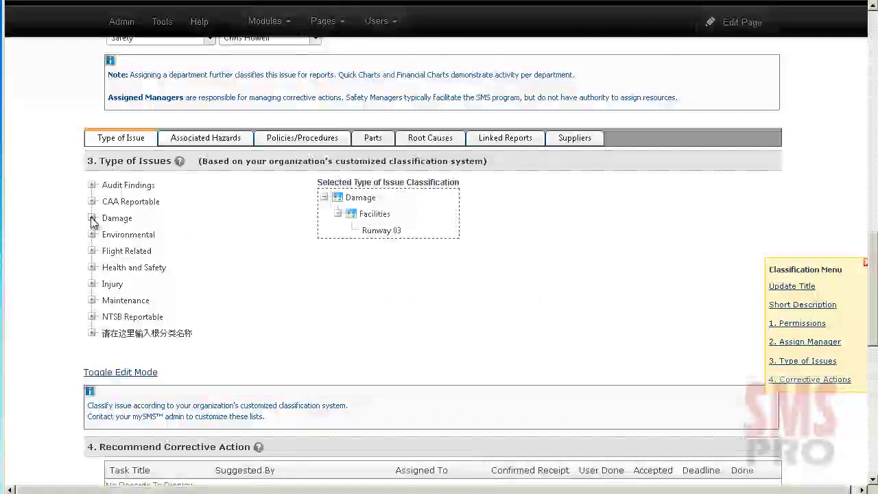
pyautogui.click(106, 283)
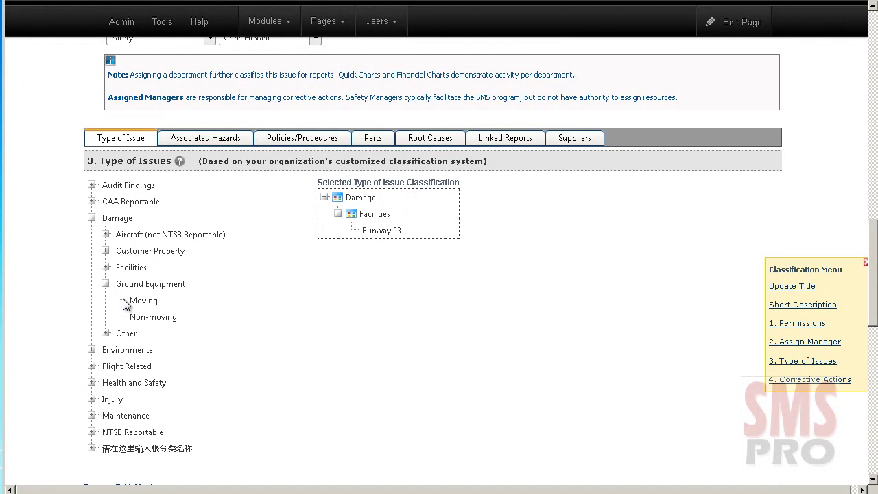
pyautogui.moveTo(137, 305); pyautogui.dragTo(409, 231)
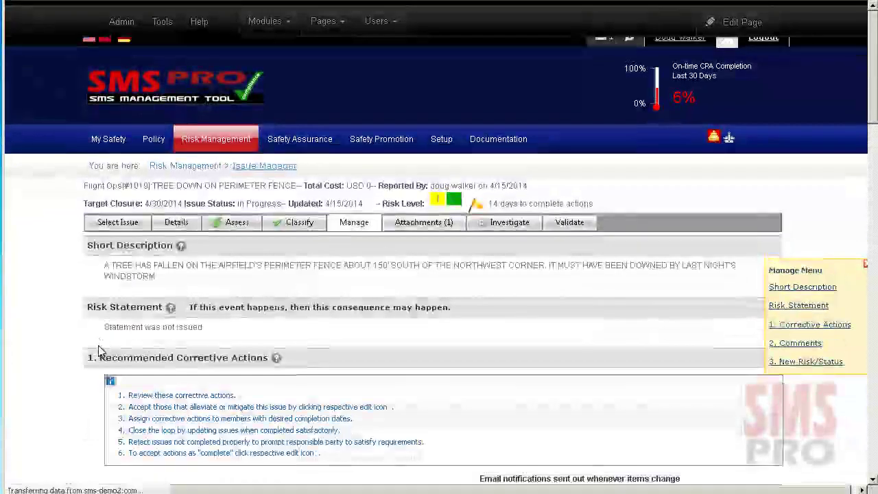
# View the issue's photo, then add Management System > Corrective Action not yet implemented as its root cause
pyautogui.scroll(-6, 110, 344)
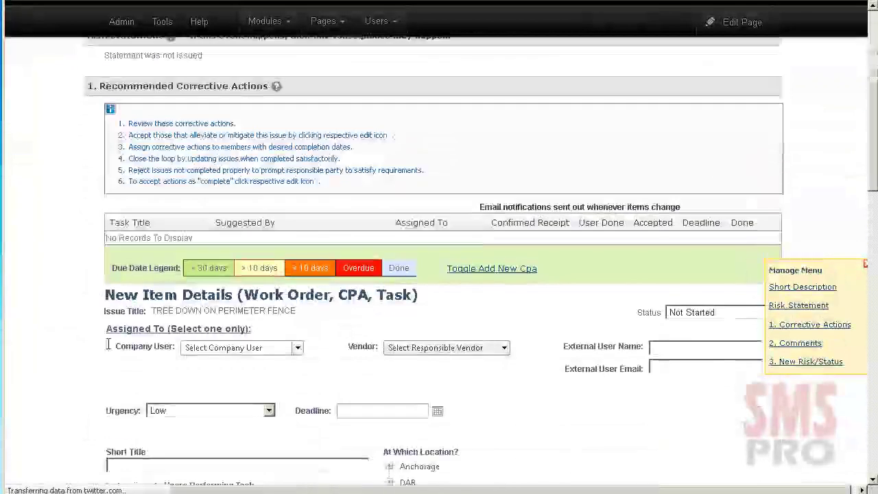
pyautogui.scroll(-3, 109, 343)
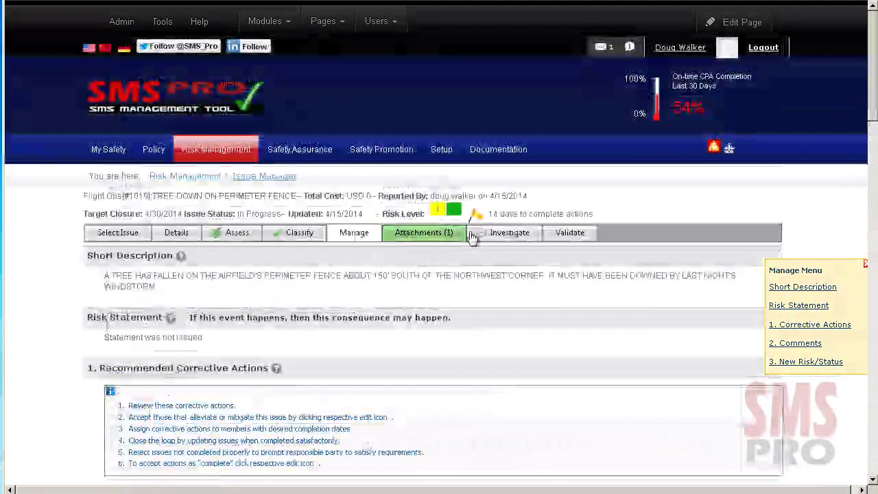
pyautogui.click(442, 239)
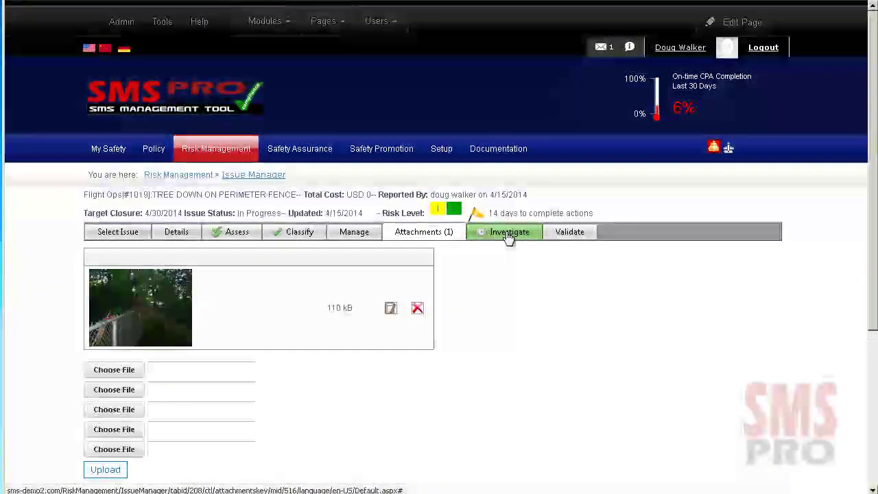
pyautogui.click(508, 234)
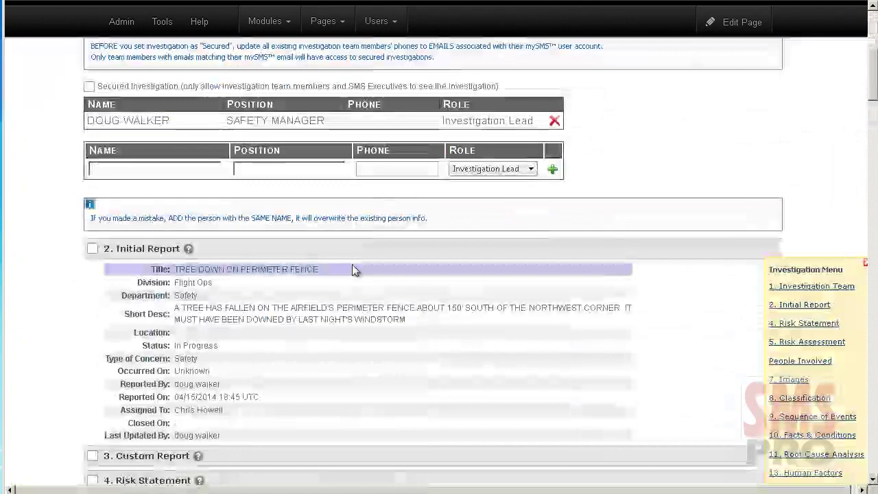
pyautogui.scroll(-20, 353, 270)
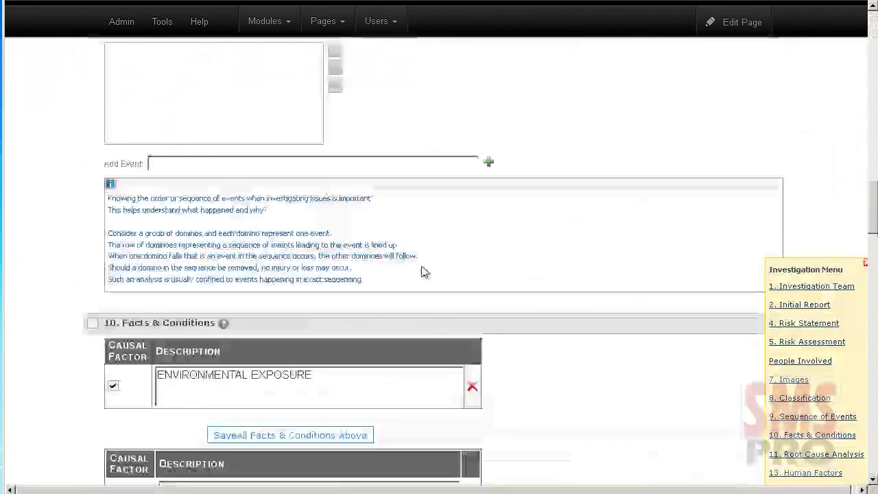
pyautogui.scroll(-5, 423, 273)
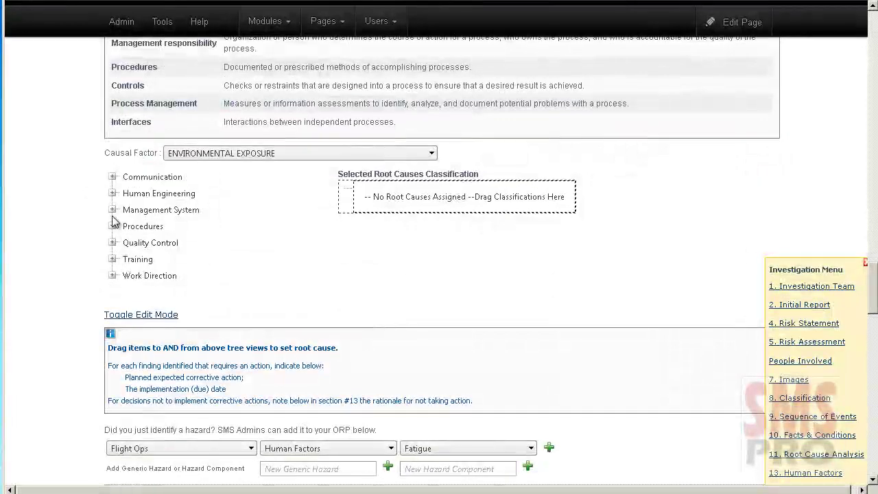
pyautogui.click(112, 210)
pyautogui.click(126, 227)
pyautogui.moveTo(199, 243); pyautogui.dragTo(403, 197)
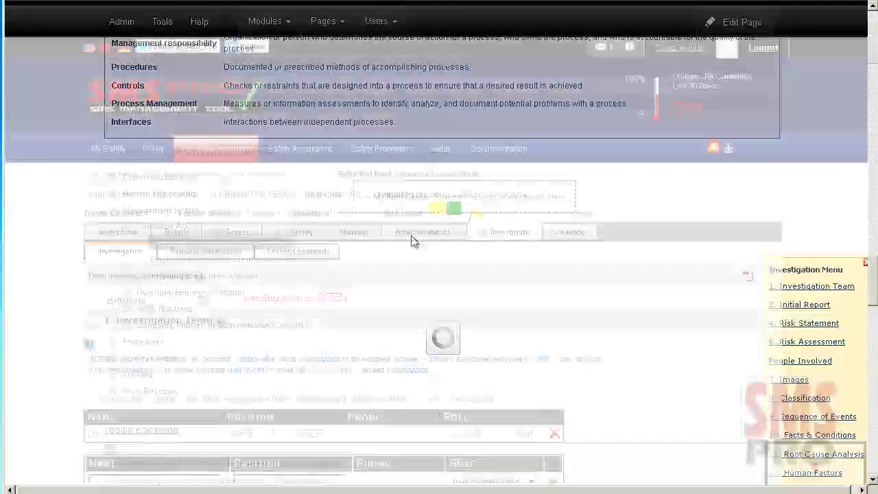
# Review issue 127 in the Issue Validation window from the Validate list, then close it
pyautogui.click(566, 238)
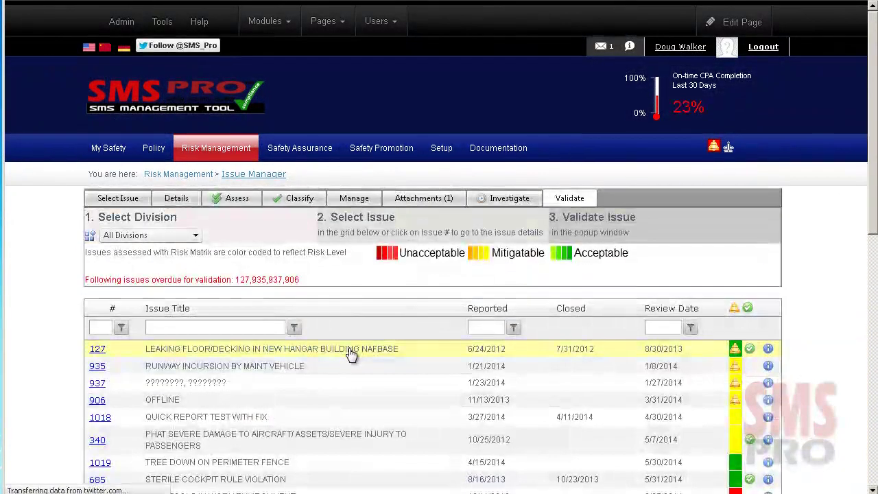
pyautogui.click(343, 269)
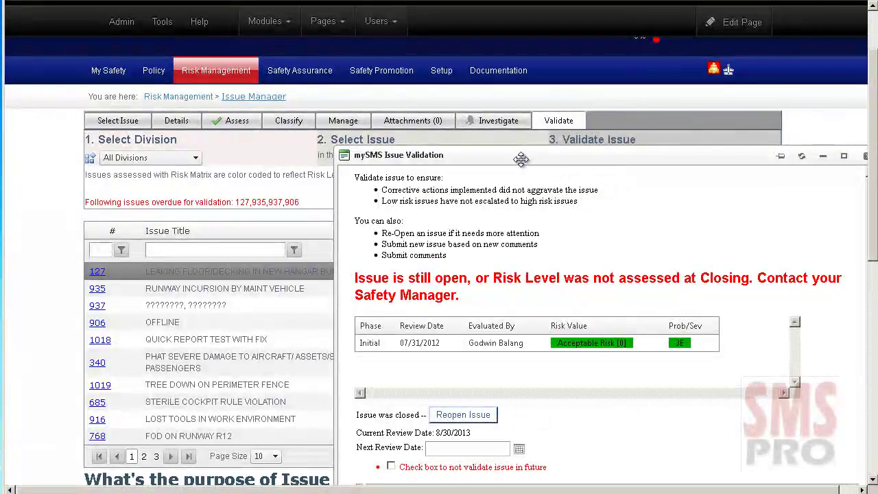
pyautogui.moveTo(522, 157); pyautogui.dragTo(391, 61)
pyautogui.click(738, 61)
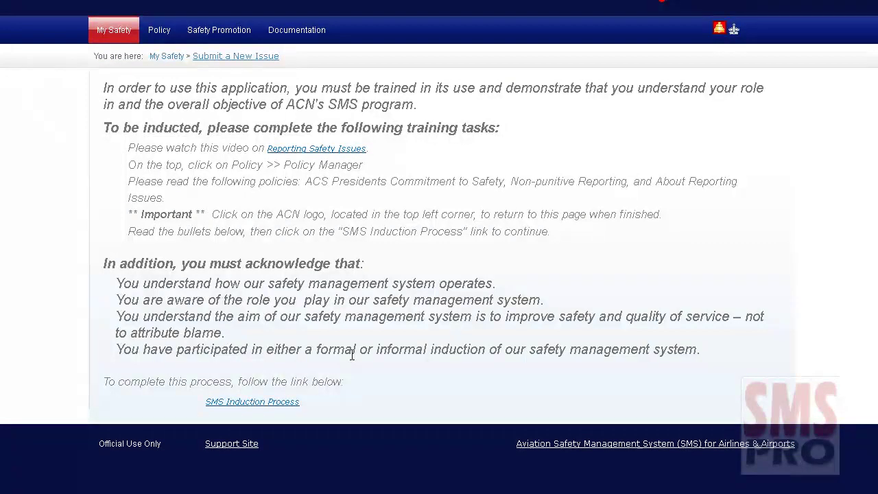
# Start the SMS Induction Process and tick the Induction Agreement statements
pyautogui.click(213, 402)
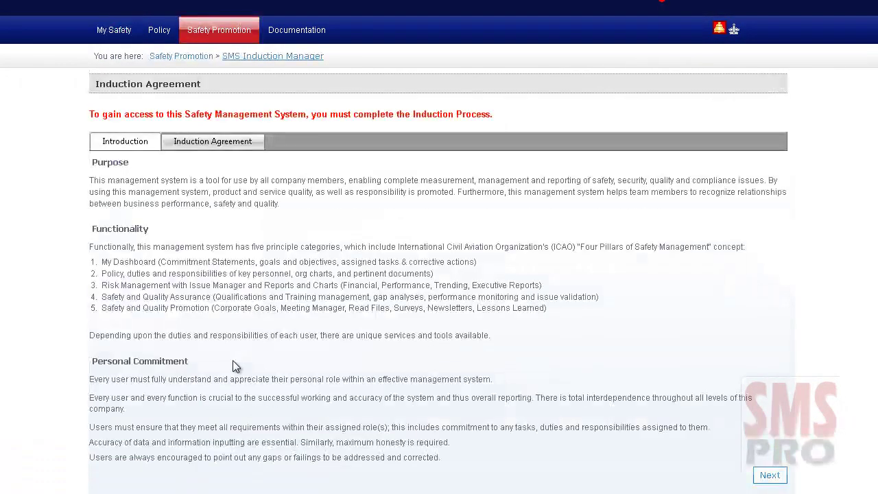
pyautogui.click(206, 142)
pyautogui.click(98, 259)
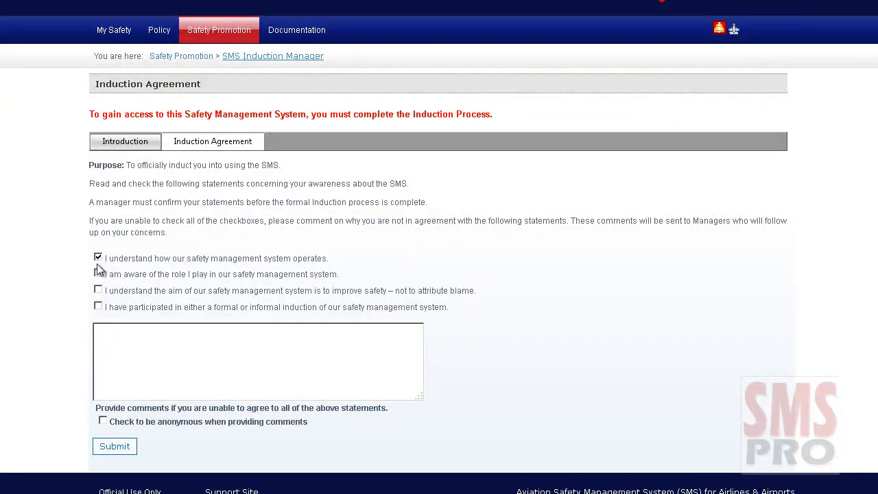
pyautogui.click(98, 274)
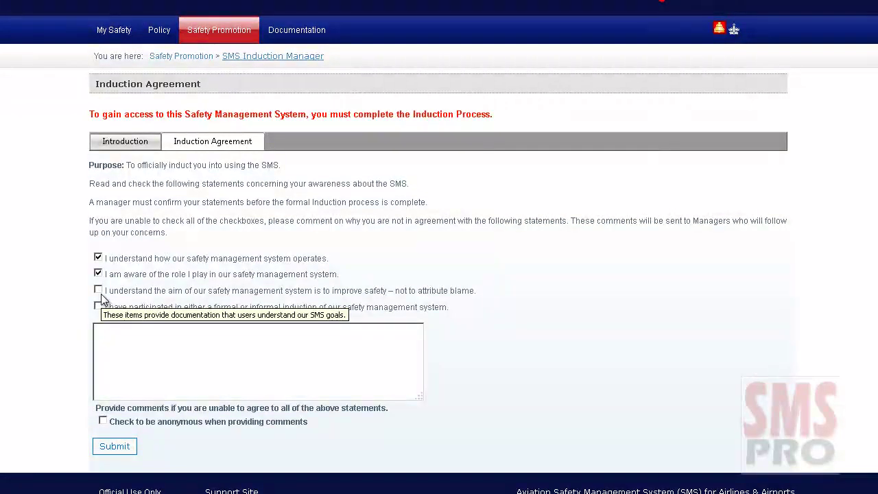
pyautogui.click(101, 289)
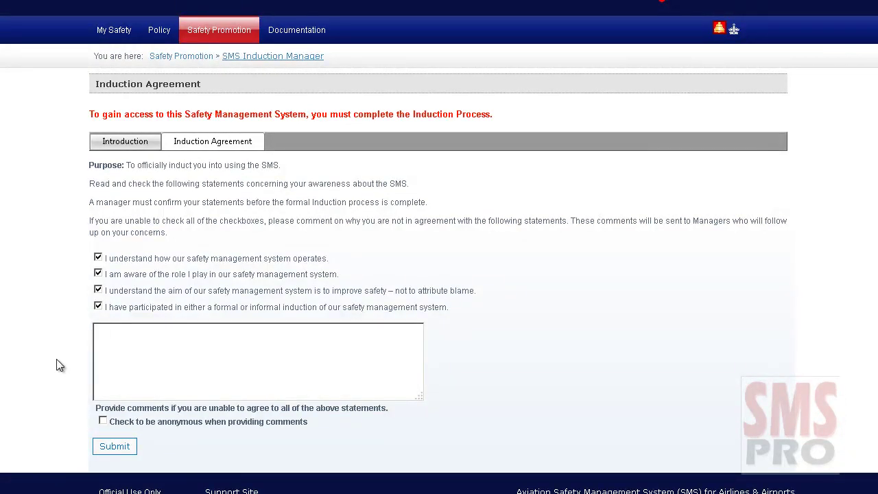
# Submit the induction agreement and review the Awaiting Confirmation and Confirmed user lists
pyautogui.click(105, 445)
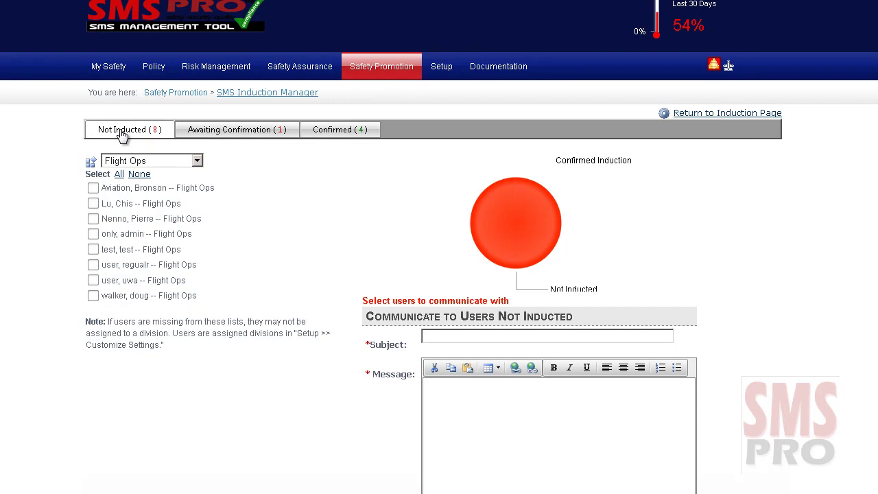
pyautogui.click(231, 137)
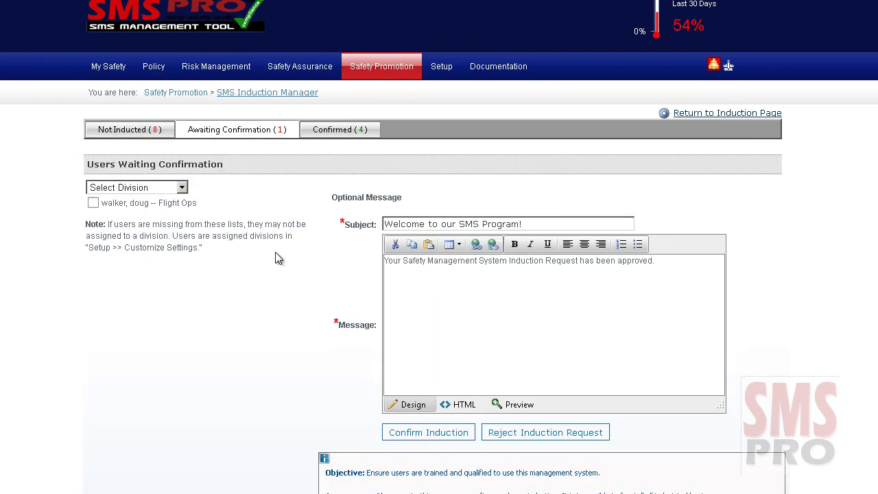
pyautogui.click(333, 130)
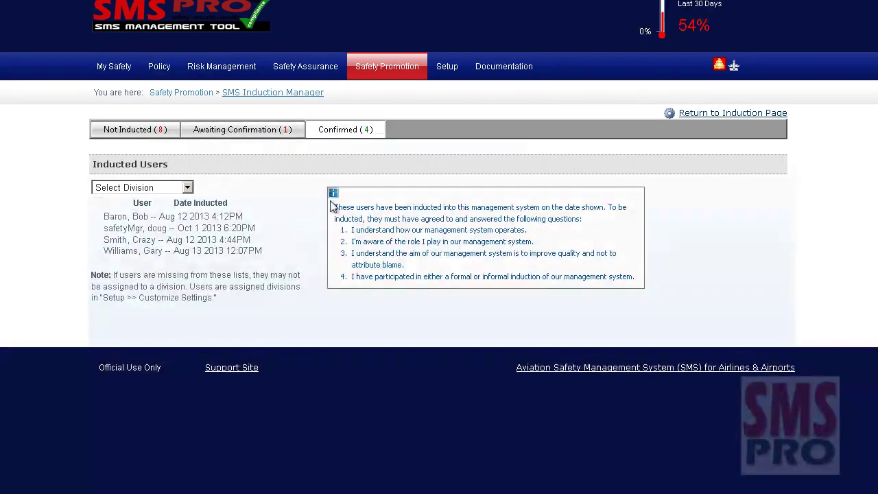